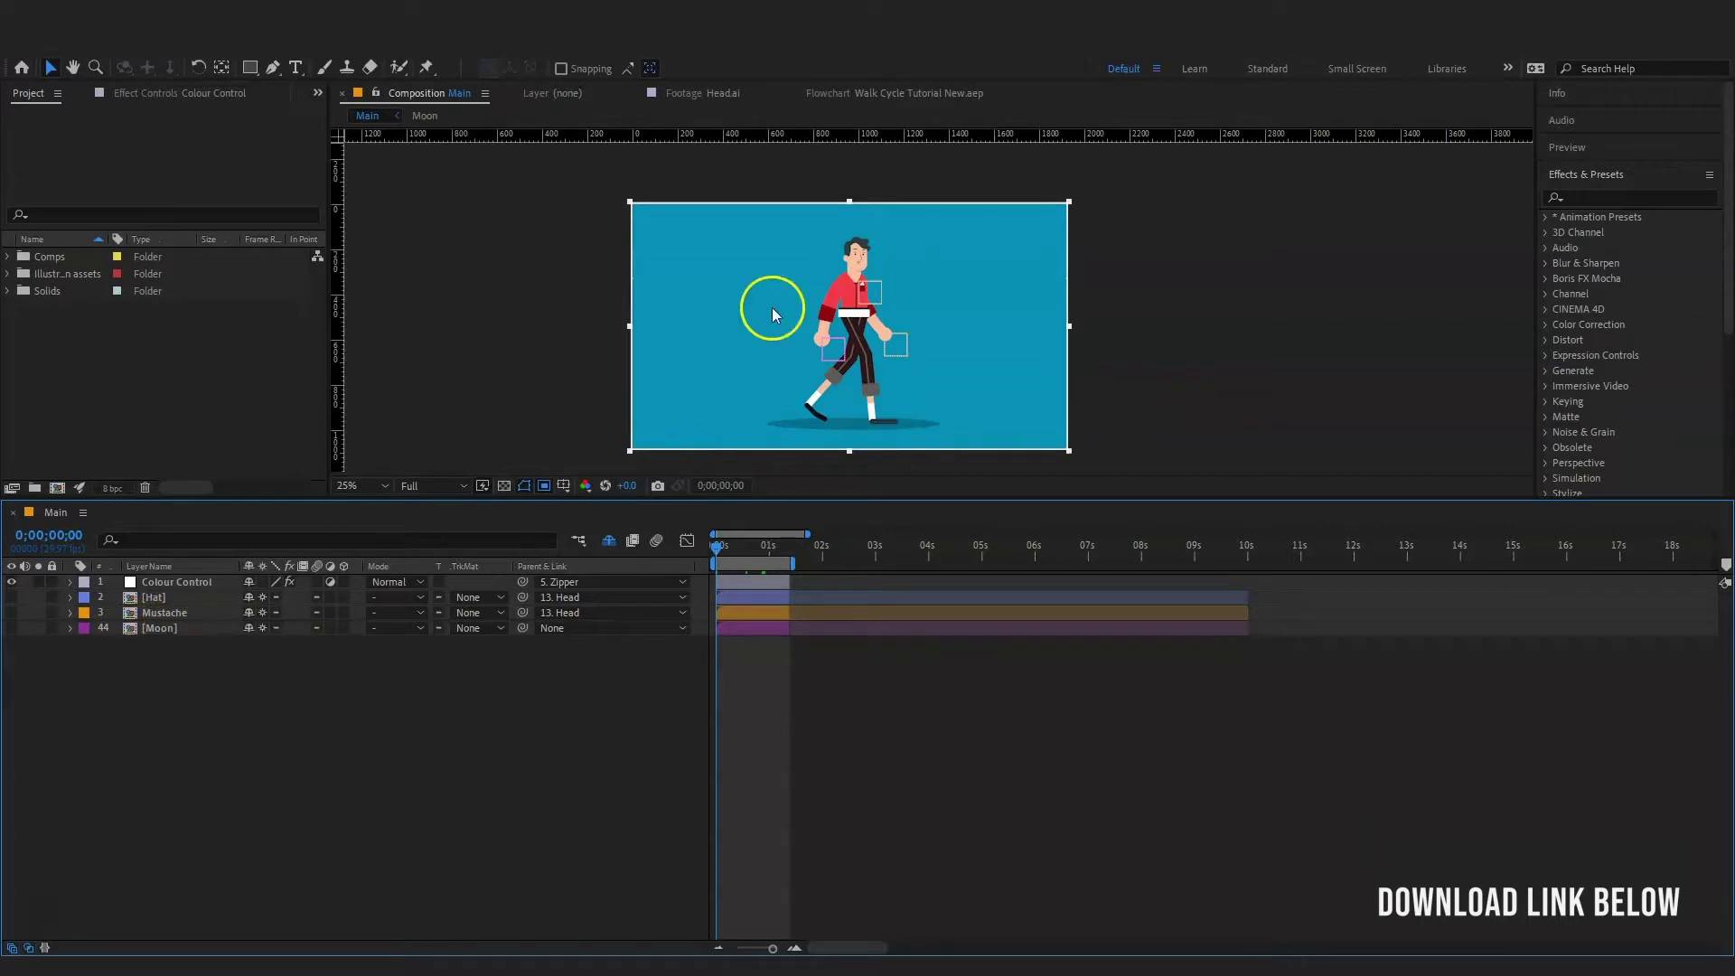
{"action": "scroll", "coordinate": [1015, 271], "scroll_direction": "up", "scroll_amount": 2}
{"action": "scroll", "coordinate": [993, 275], "scroll_direction": "down", "scroll_amount": 2}
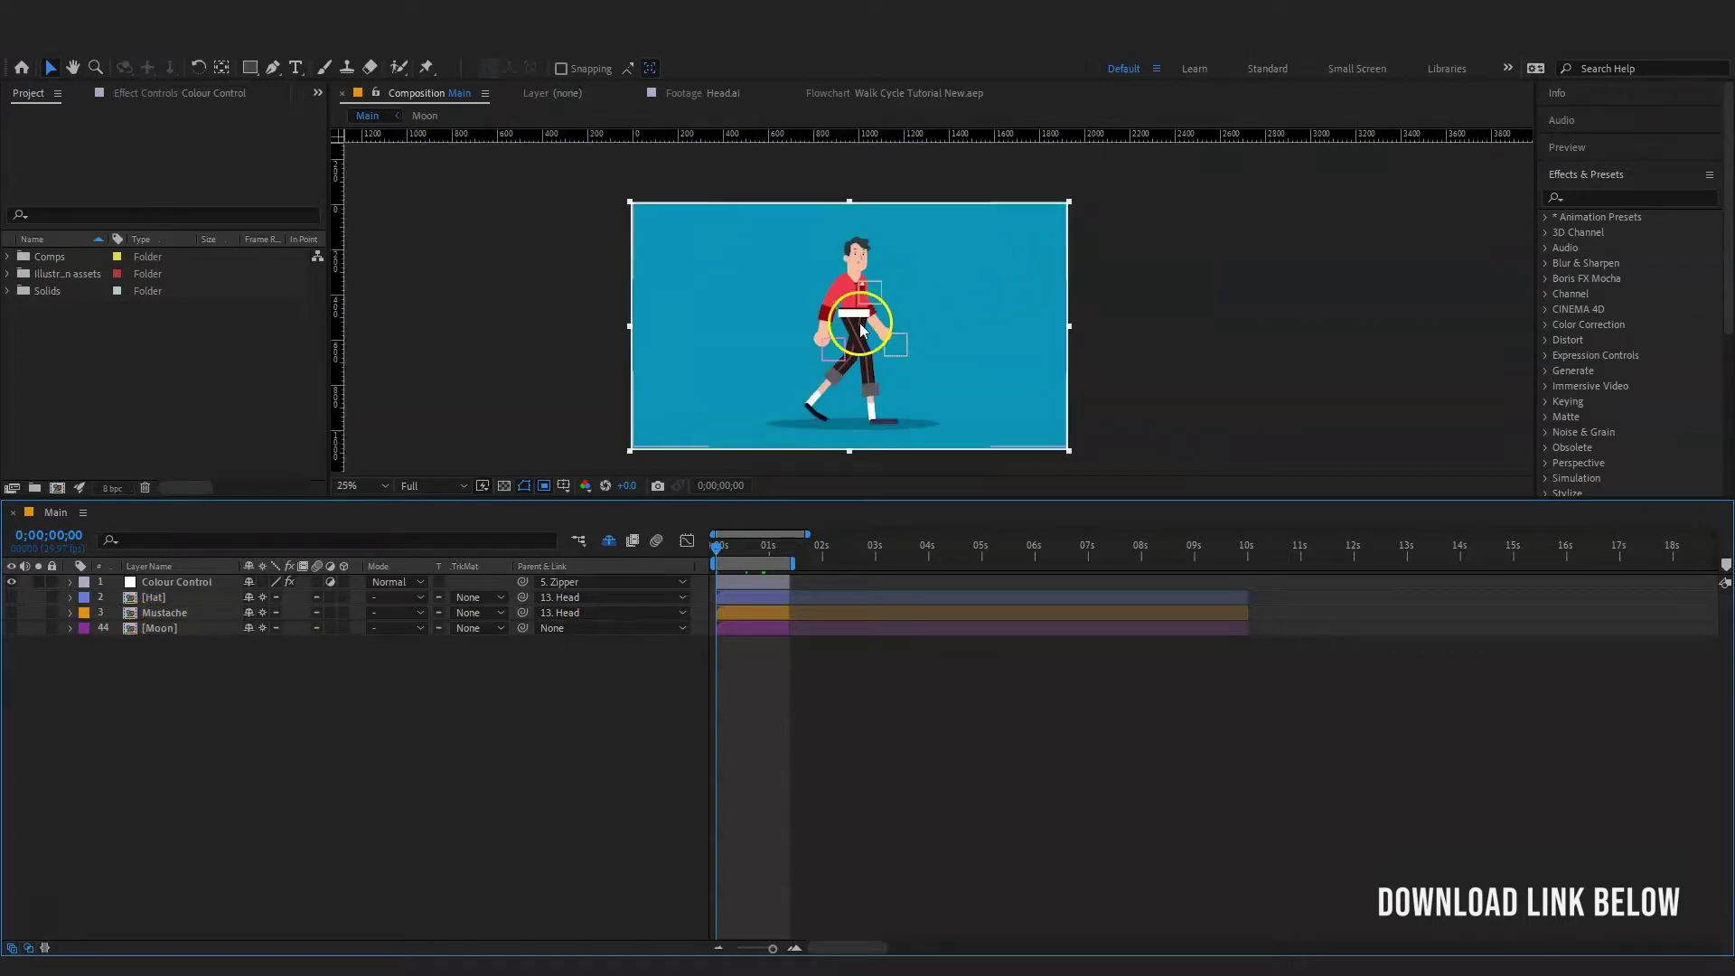
{"action": "scroll", "coordinate": [856, 330], "scroll_direction": "up", "scroll_amount": 2}
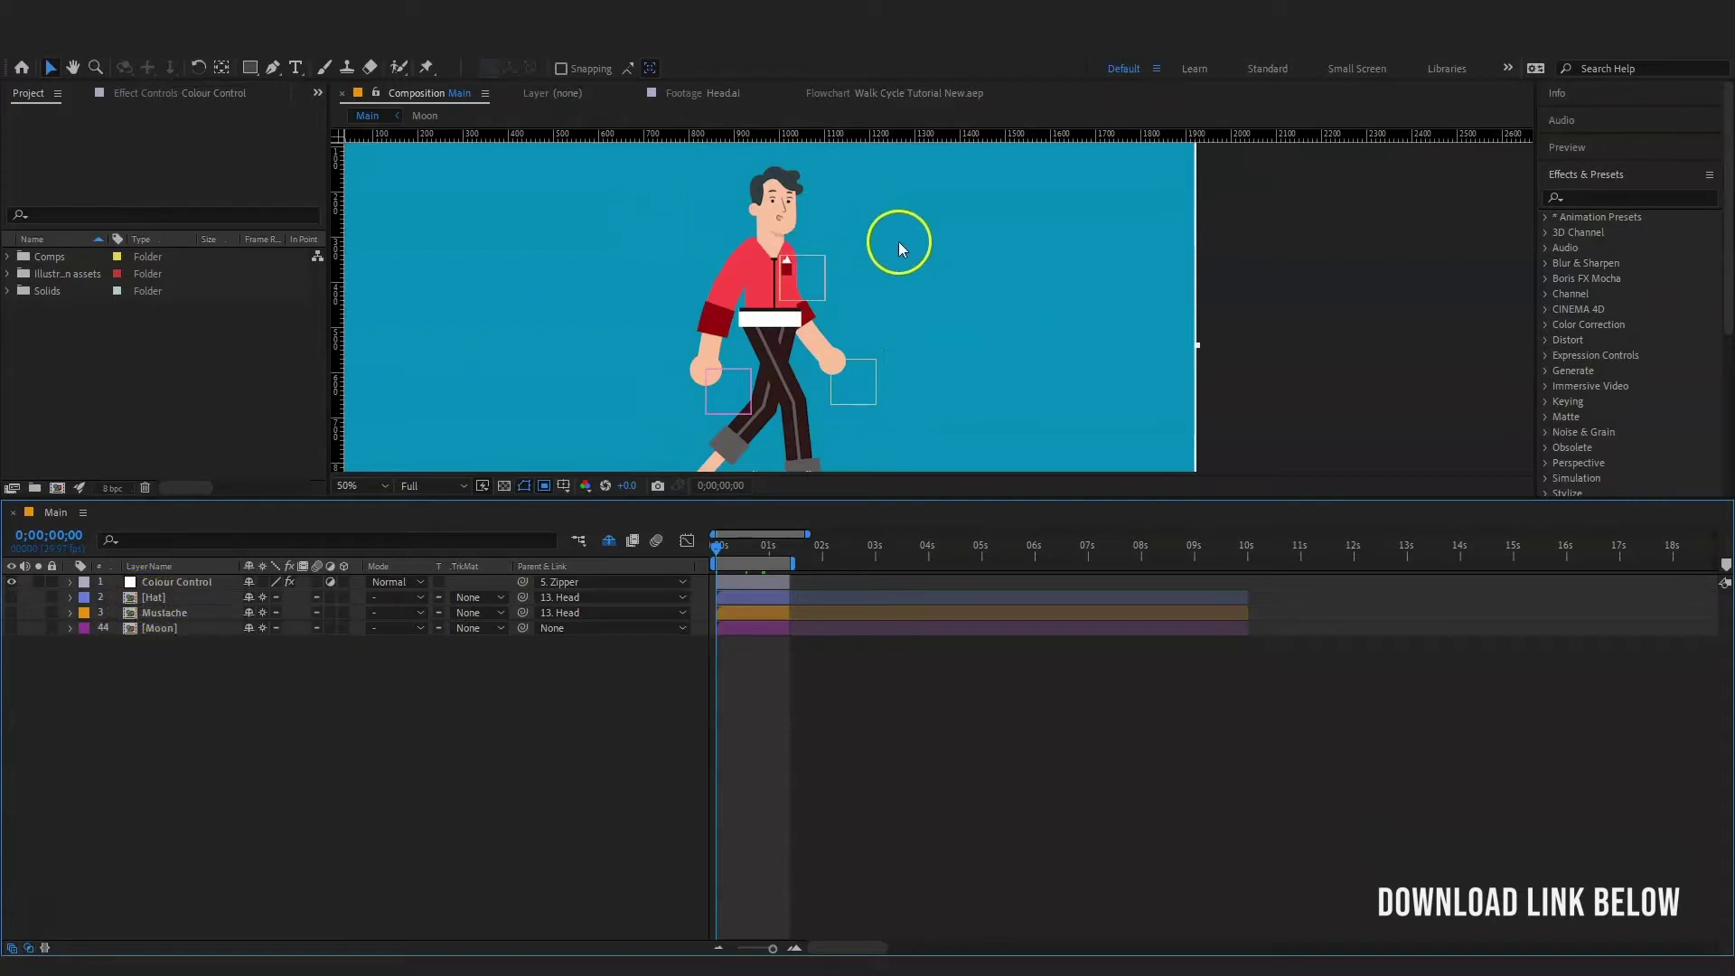
{"action": "scroll", "coordinate": [898, 252], "scroll_direction": "down", "scroll_amount": 2}
{"action": "scroll", "coordinate": [739, 275], "scroll_direction": "up", "scroll_amount": 2}
{"action": "scroll", "coordinate": [739, 279], "scroll_direction": "down", "scroll_amount": 2}
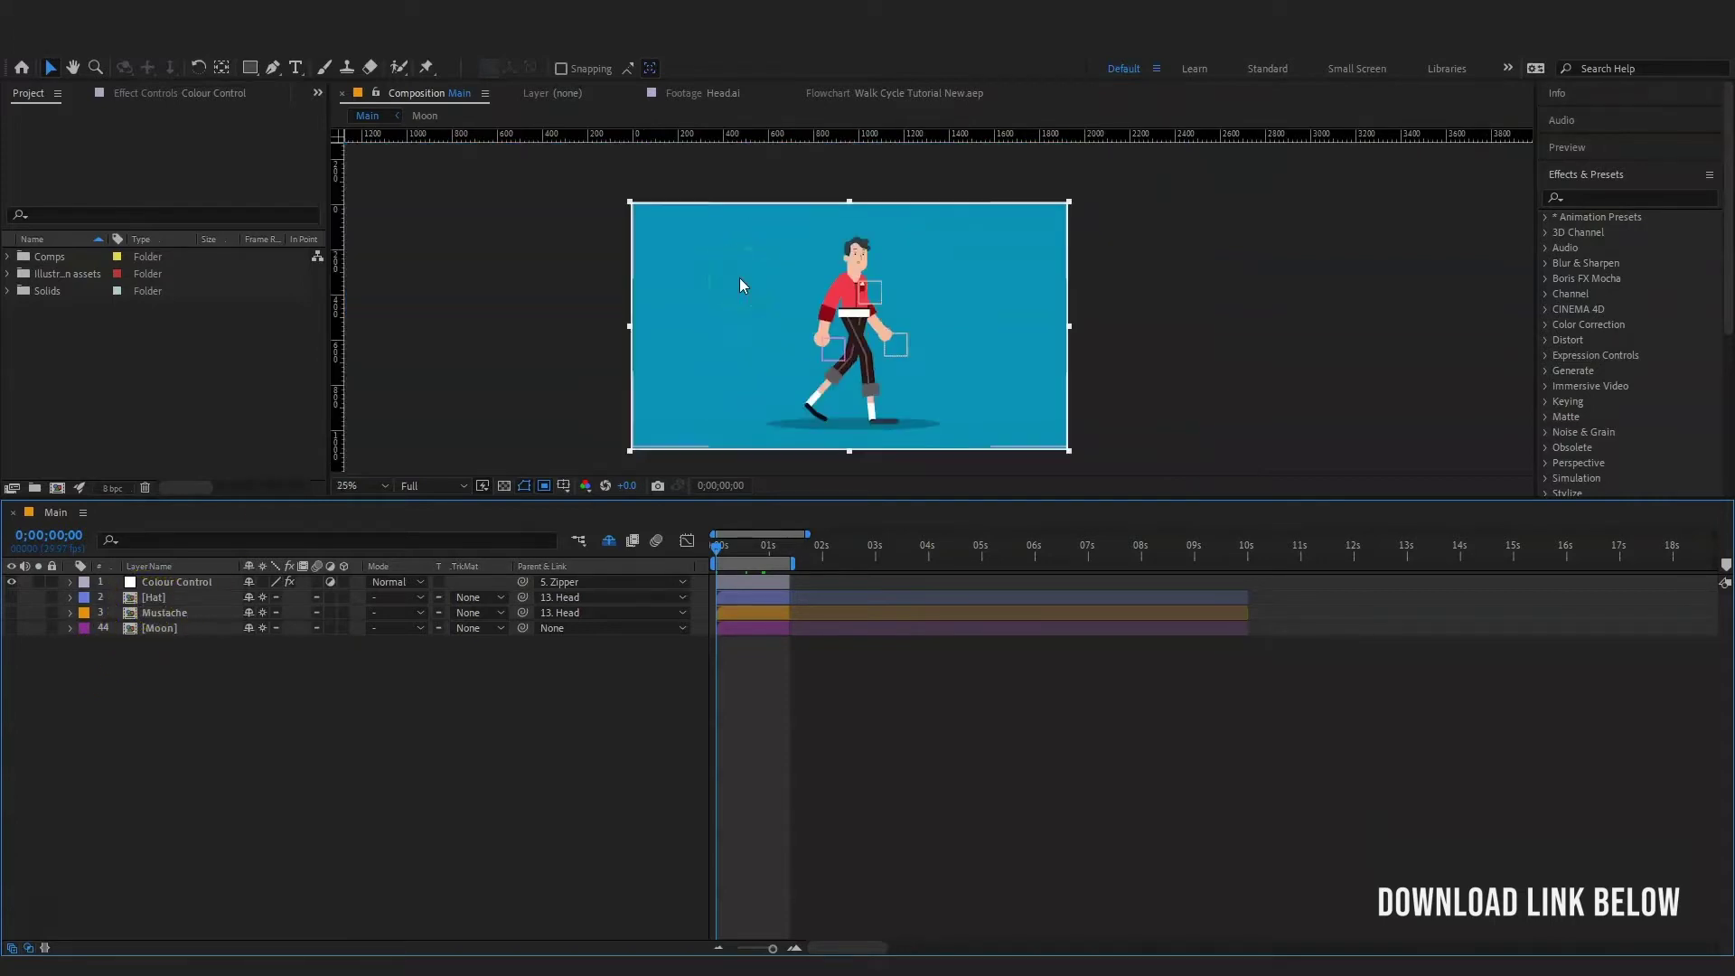
- Set the Pants colour in the Colour Control effect to blue
{"action": "left_click", "coordinate": [172, 91]}
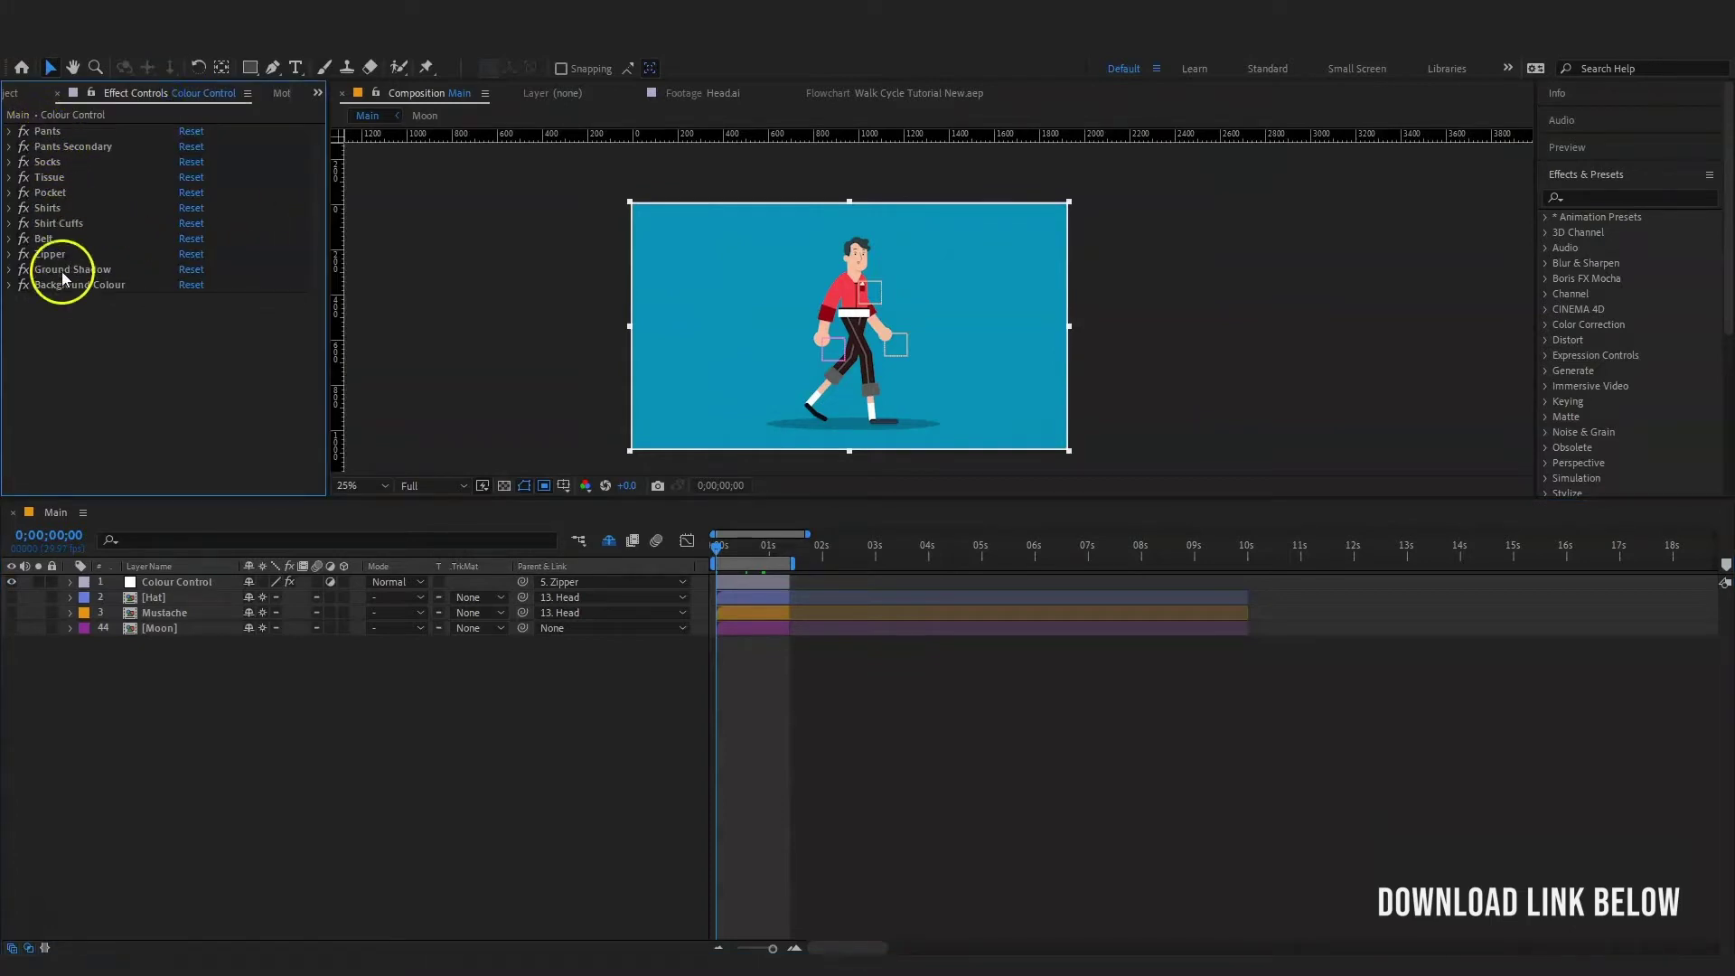
{"action": "left_click", "coordinate": [12, 132]}
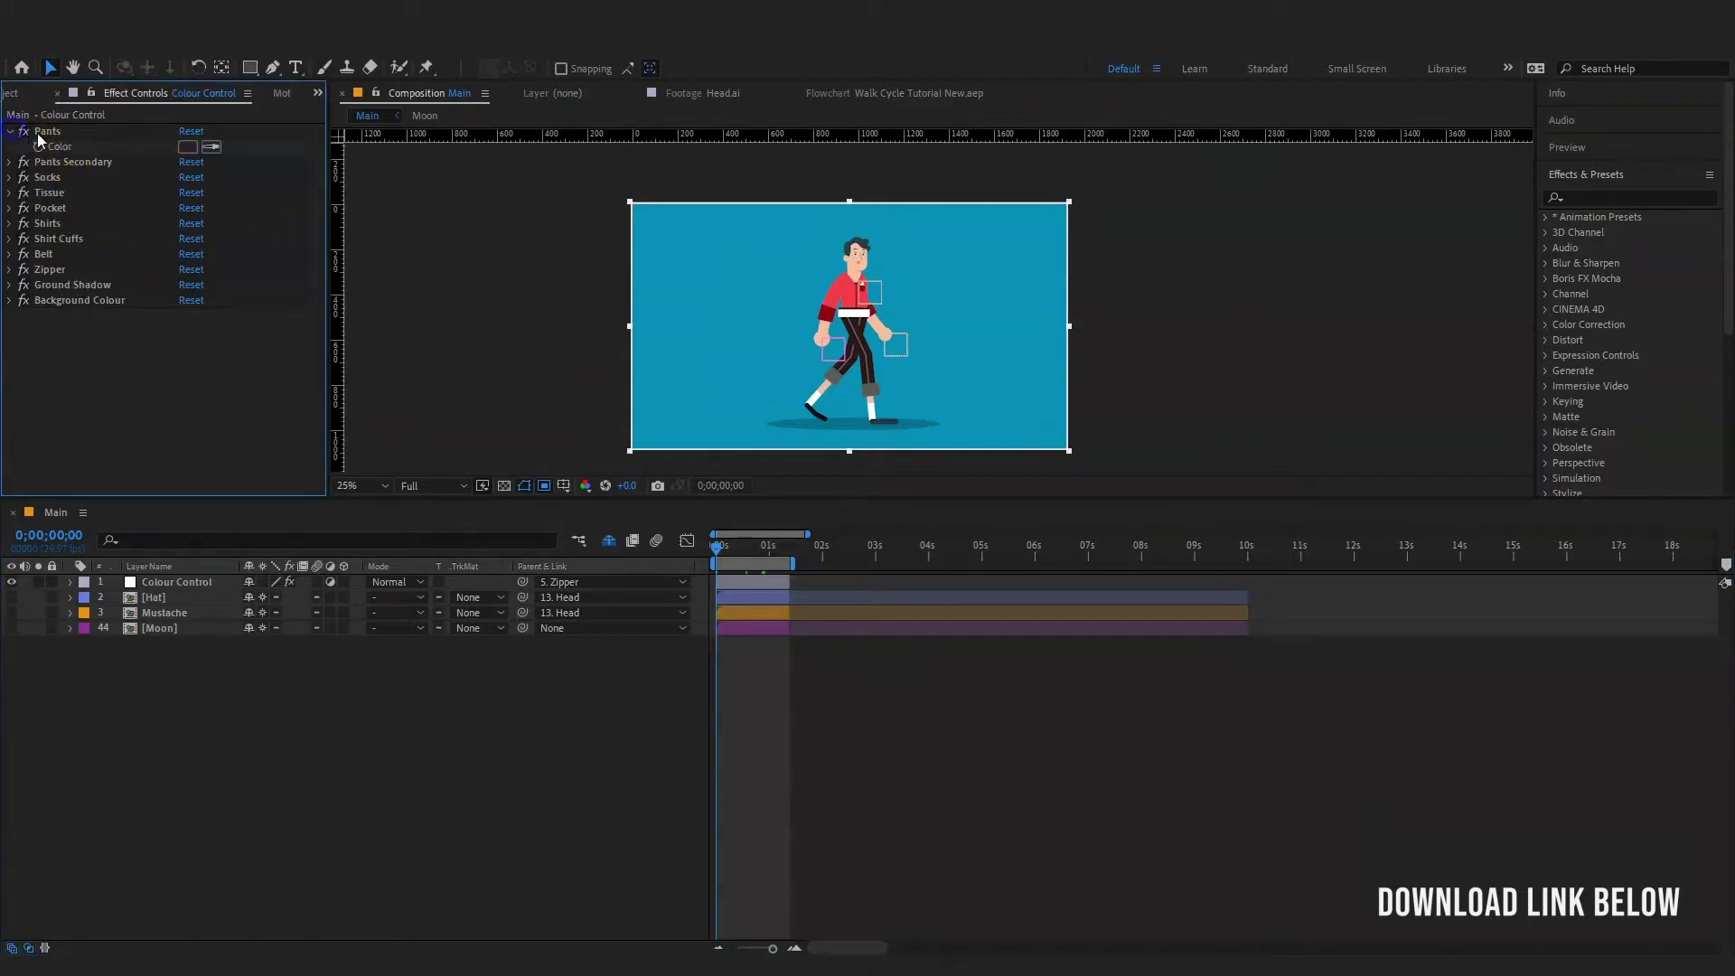
{"action": "left_click", "coordinate": [185, 148]}
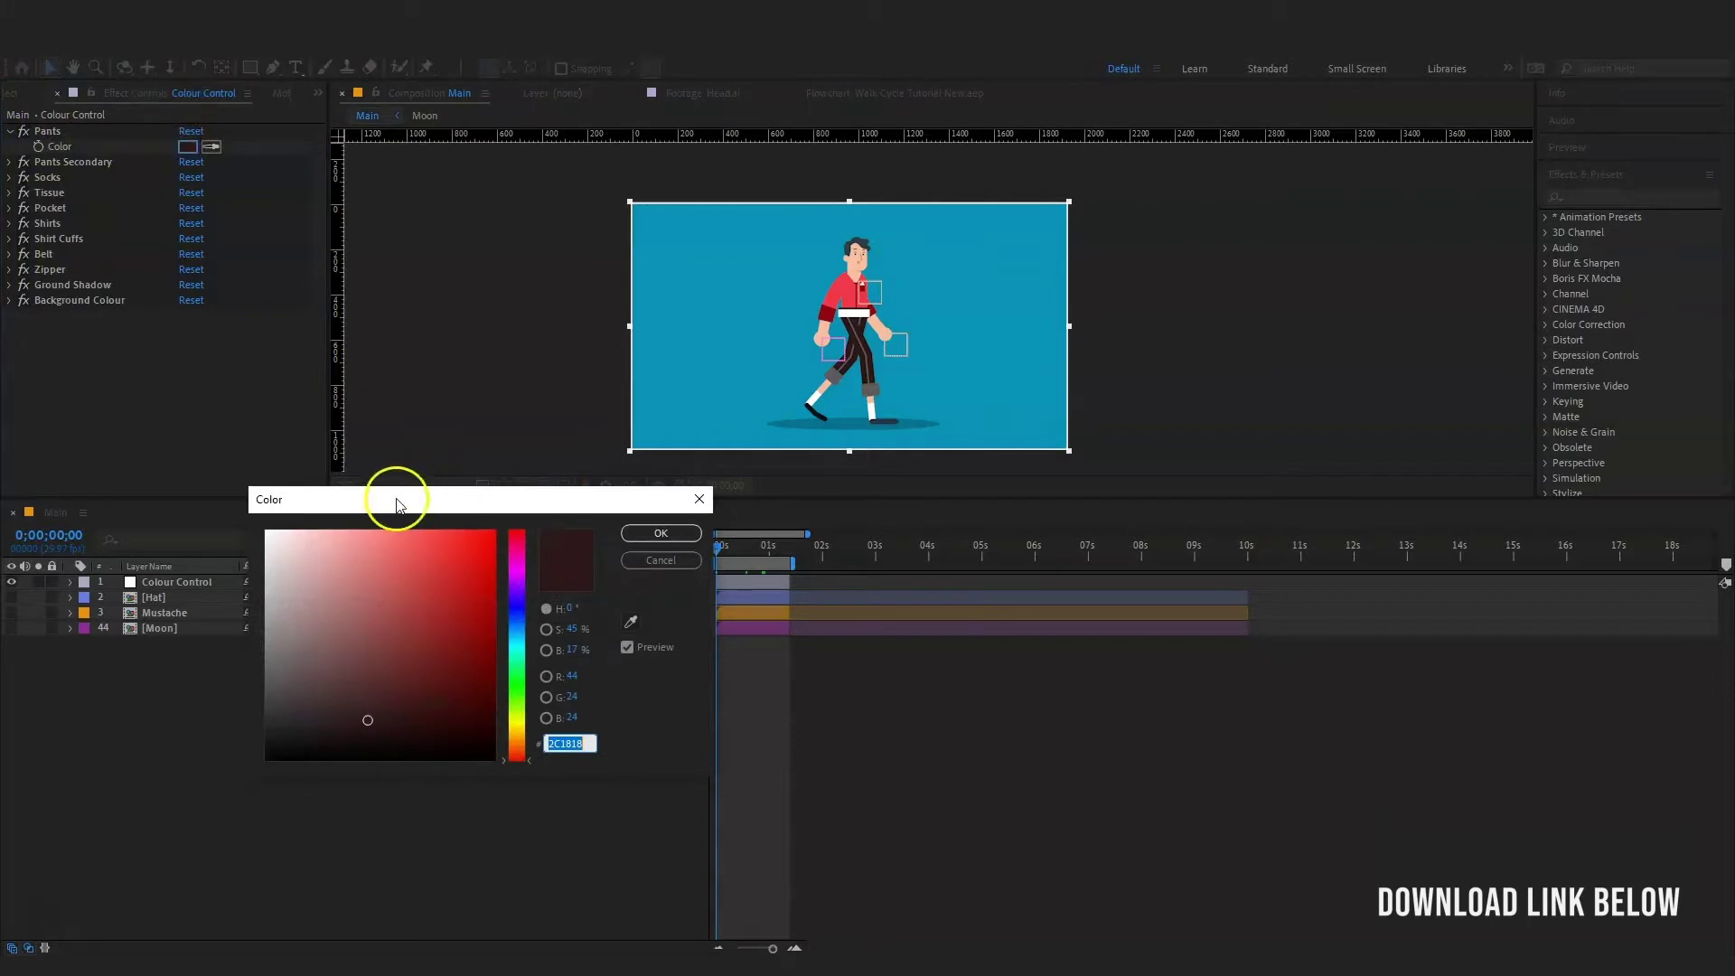
{"action": "mouse_move", "coordinate": [447, 621]}
{"action": "left_mouse_down"}
{"action": "mouse_move", "coordinate": [464, 639]}
{"action": "mouse_move", "coordinate": [362, 697]}
{"action": "mouse_move", "coordinate": [315, 576]}
{"action": "mouse_move", "coordinate": [516, 547]}
{"action": "left_mouse_up"}
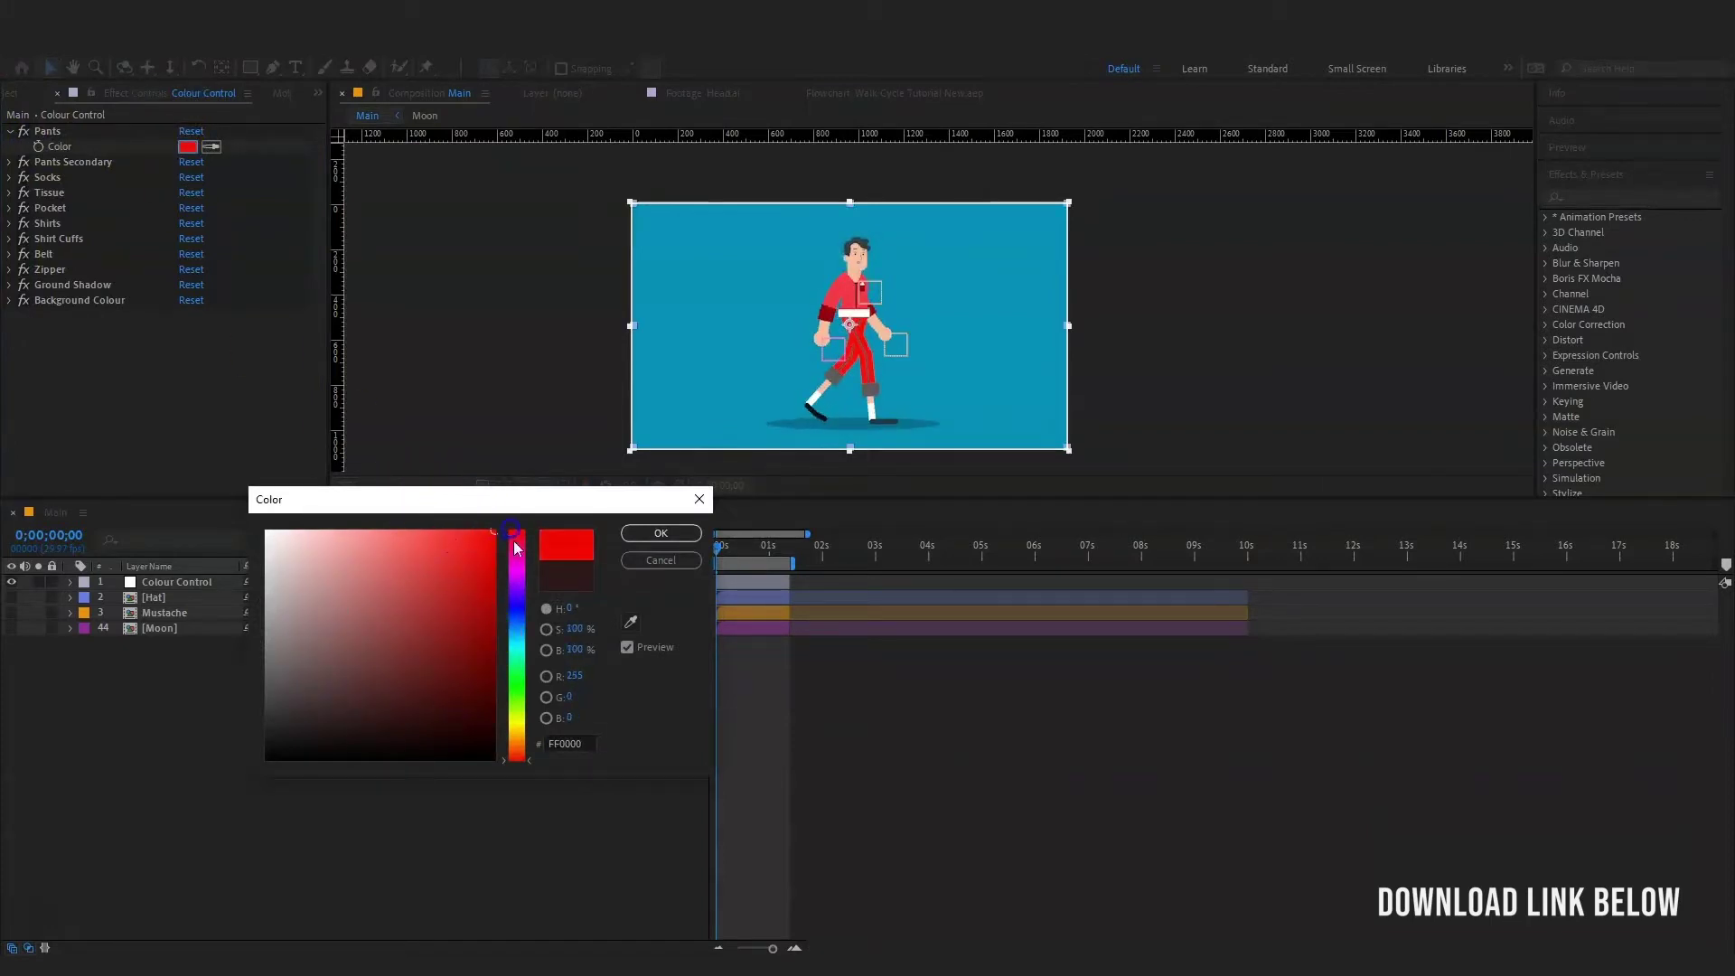
{"action": "left_click", "coordinate": [520, 606]}
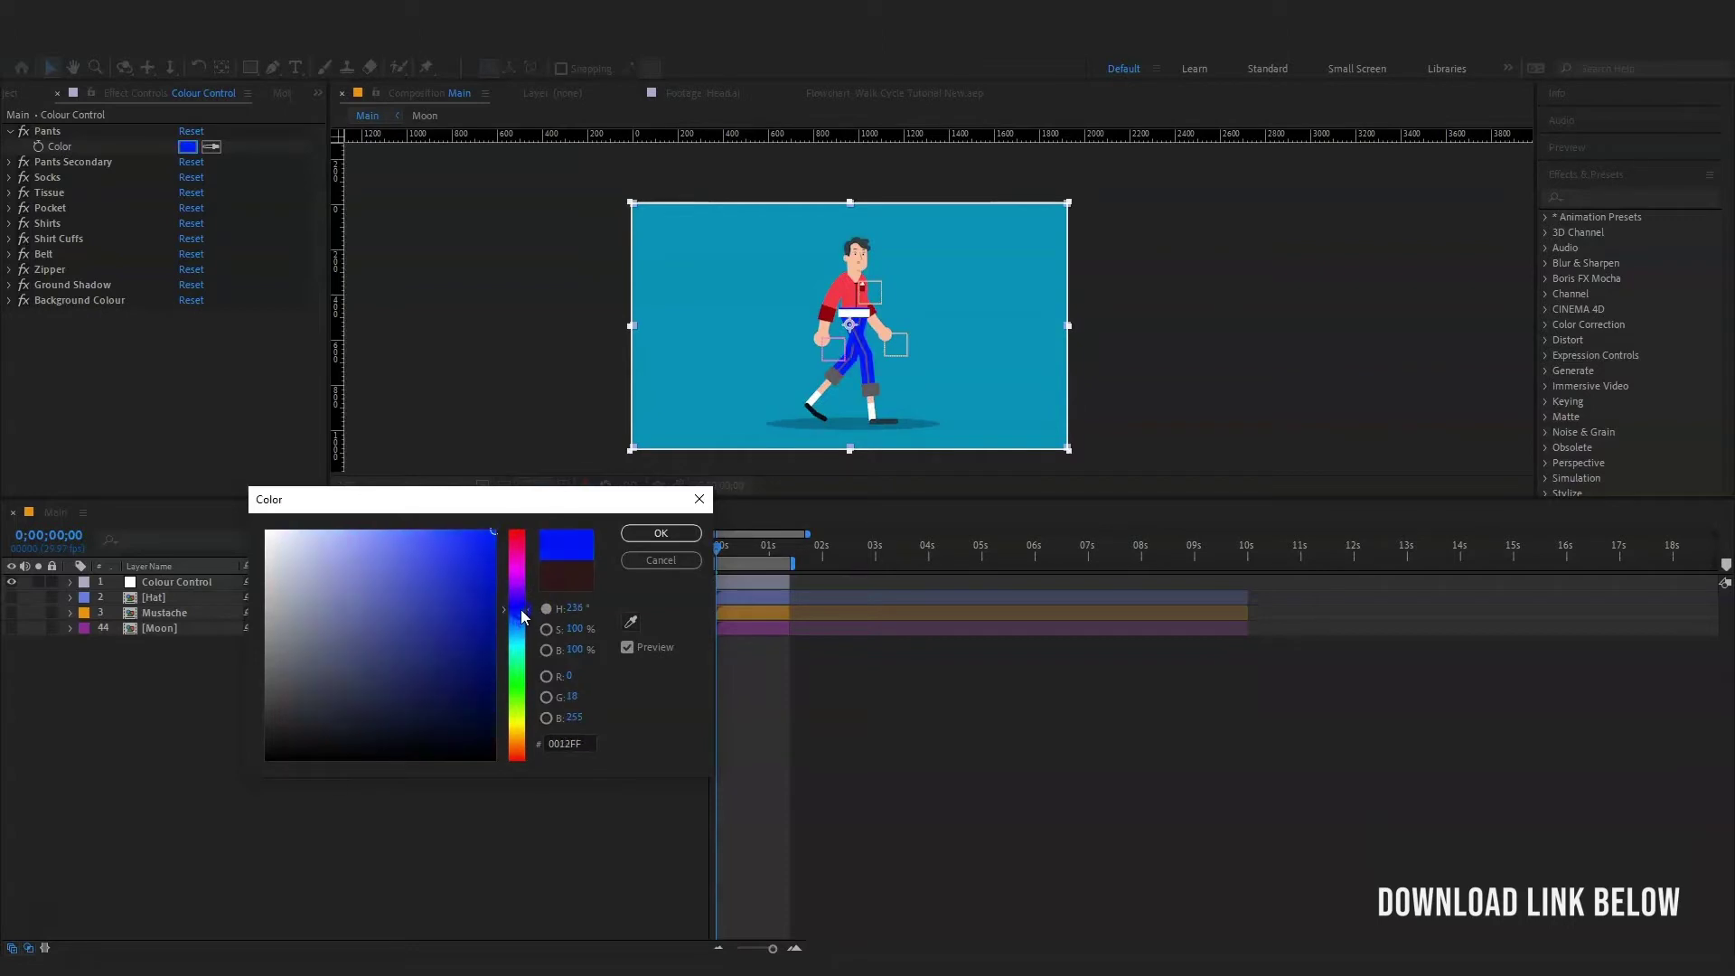
{"action": "left_click", "coordinate": [661, 534]}
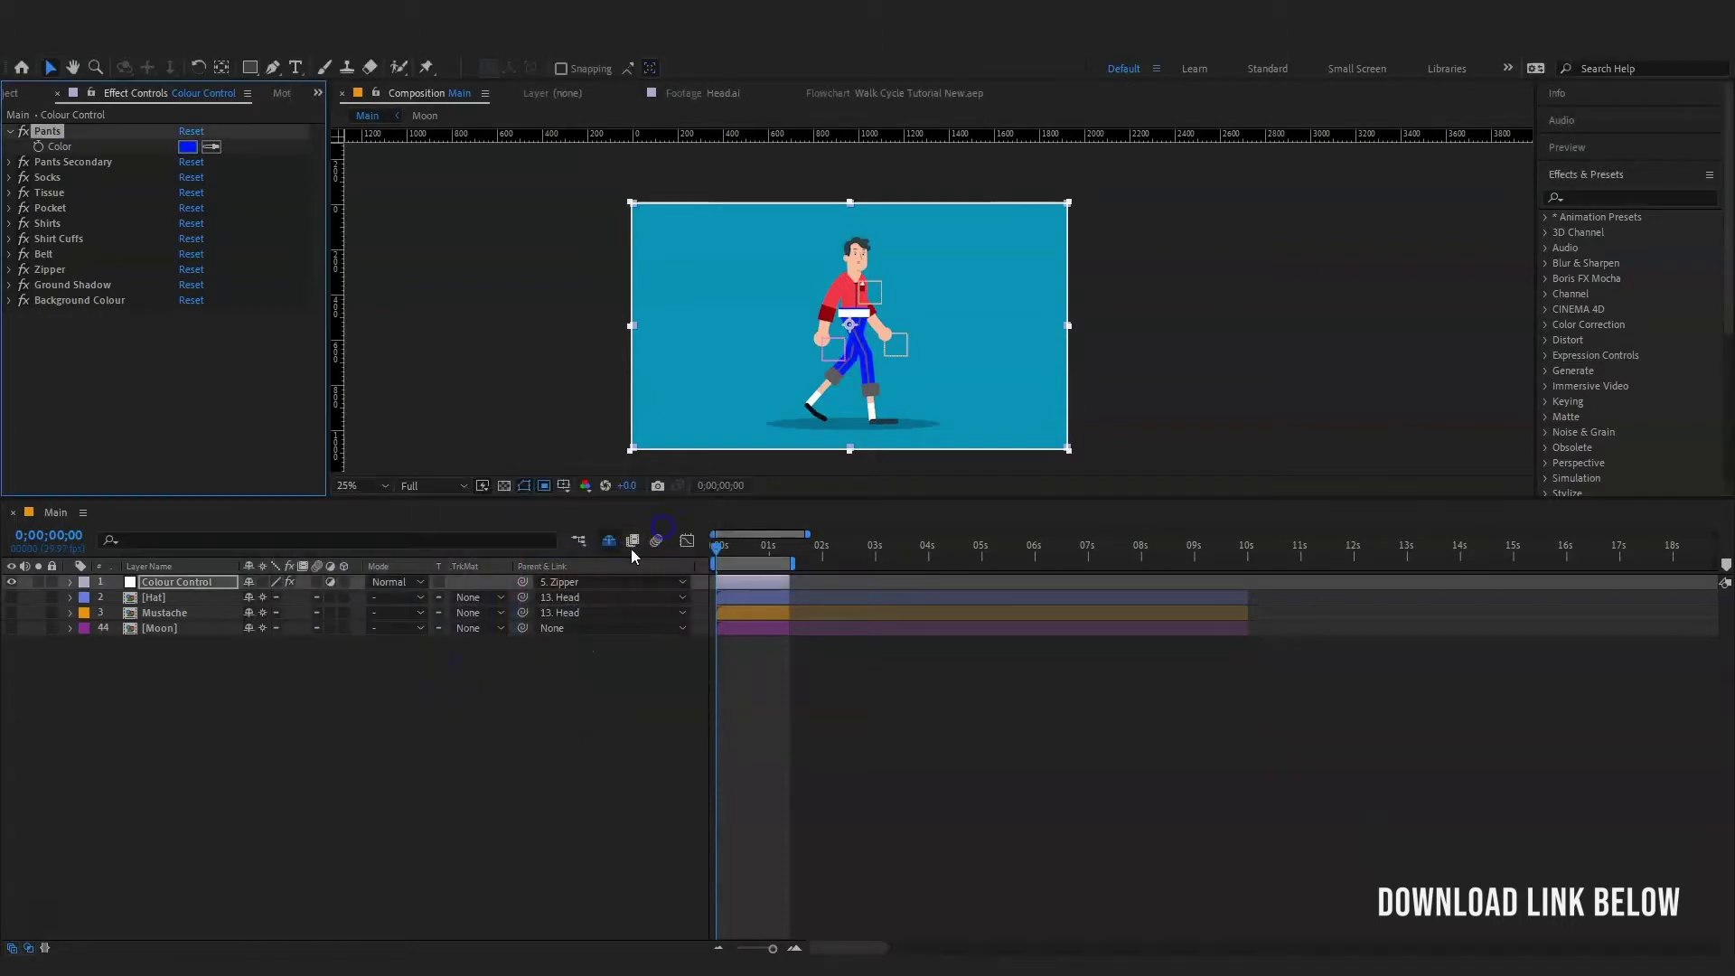
- Pick white as the Pants Secondary stripe colour in its Color dialog
{"action": "left_click", "coordinate": [72, 163]}
{"action": "left_click", "coordinate": [13, 163]}
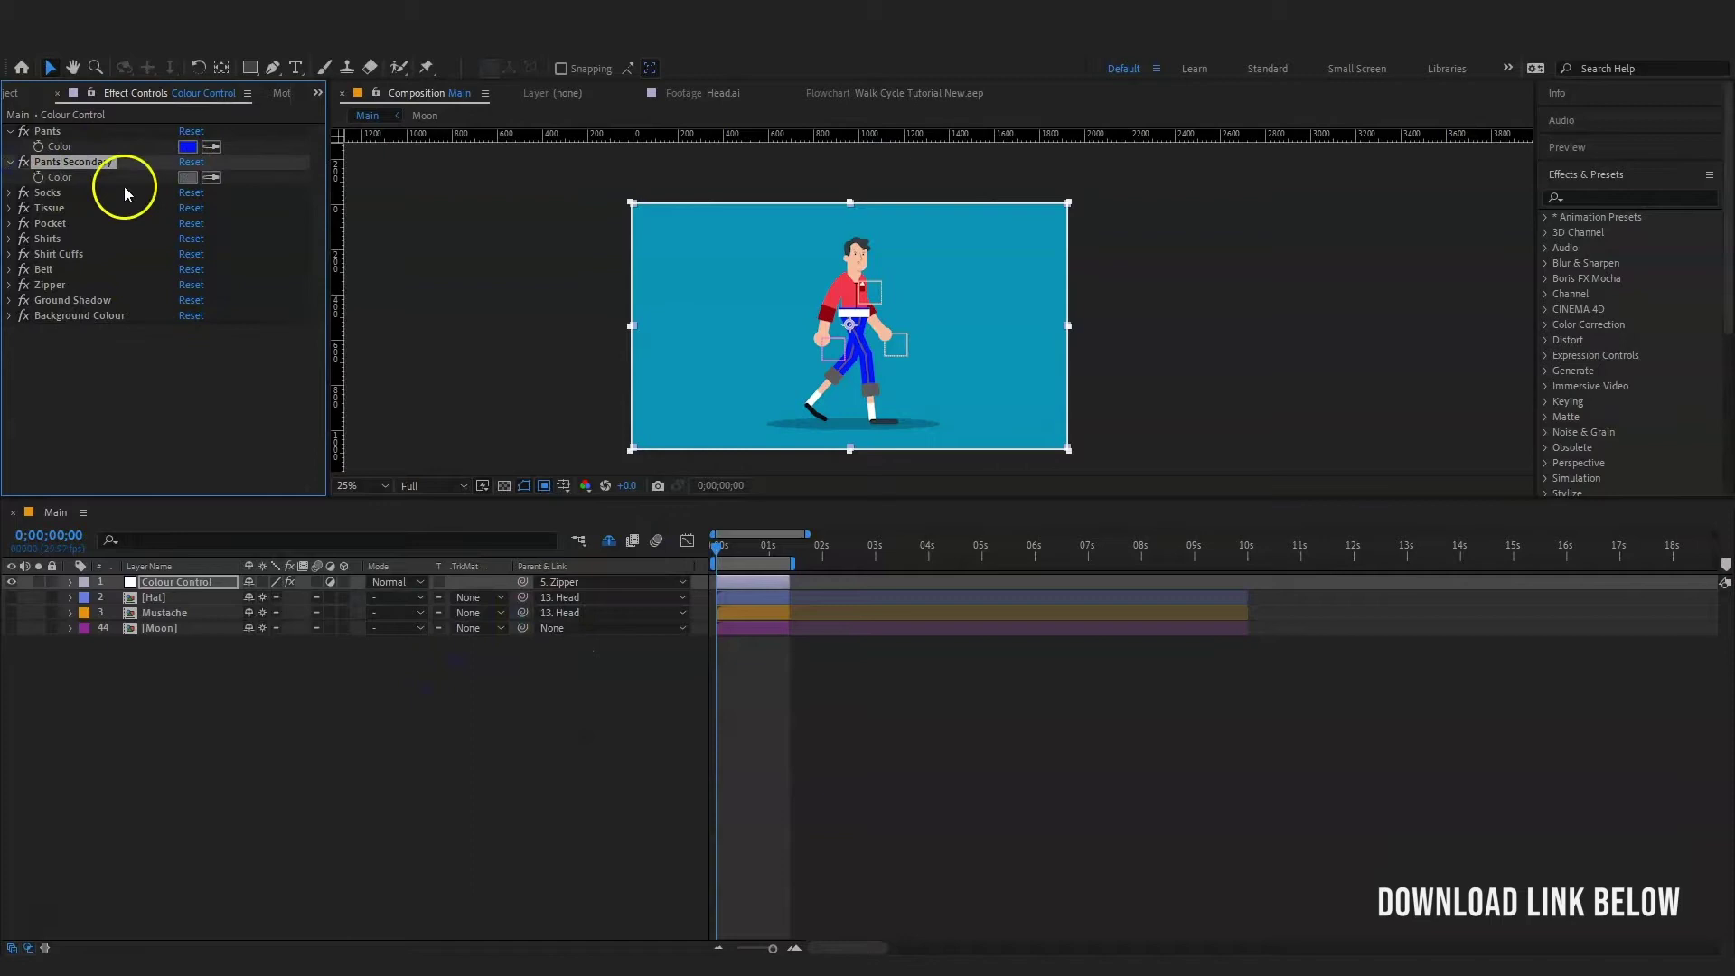
{"action": "left_click", "coordinate": [187, 177]}
{"action": "left_click", "coordinate": [321, 554]}
{"action": "left_click_drag", "start_coordinate": [322, 554], "coordinate": [268, 533]}
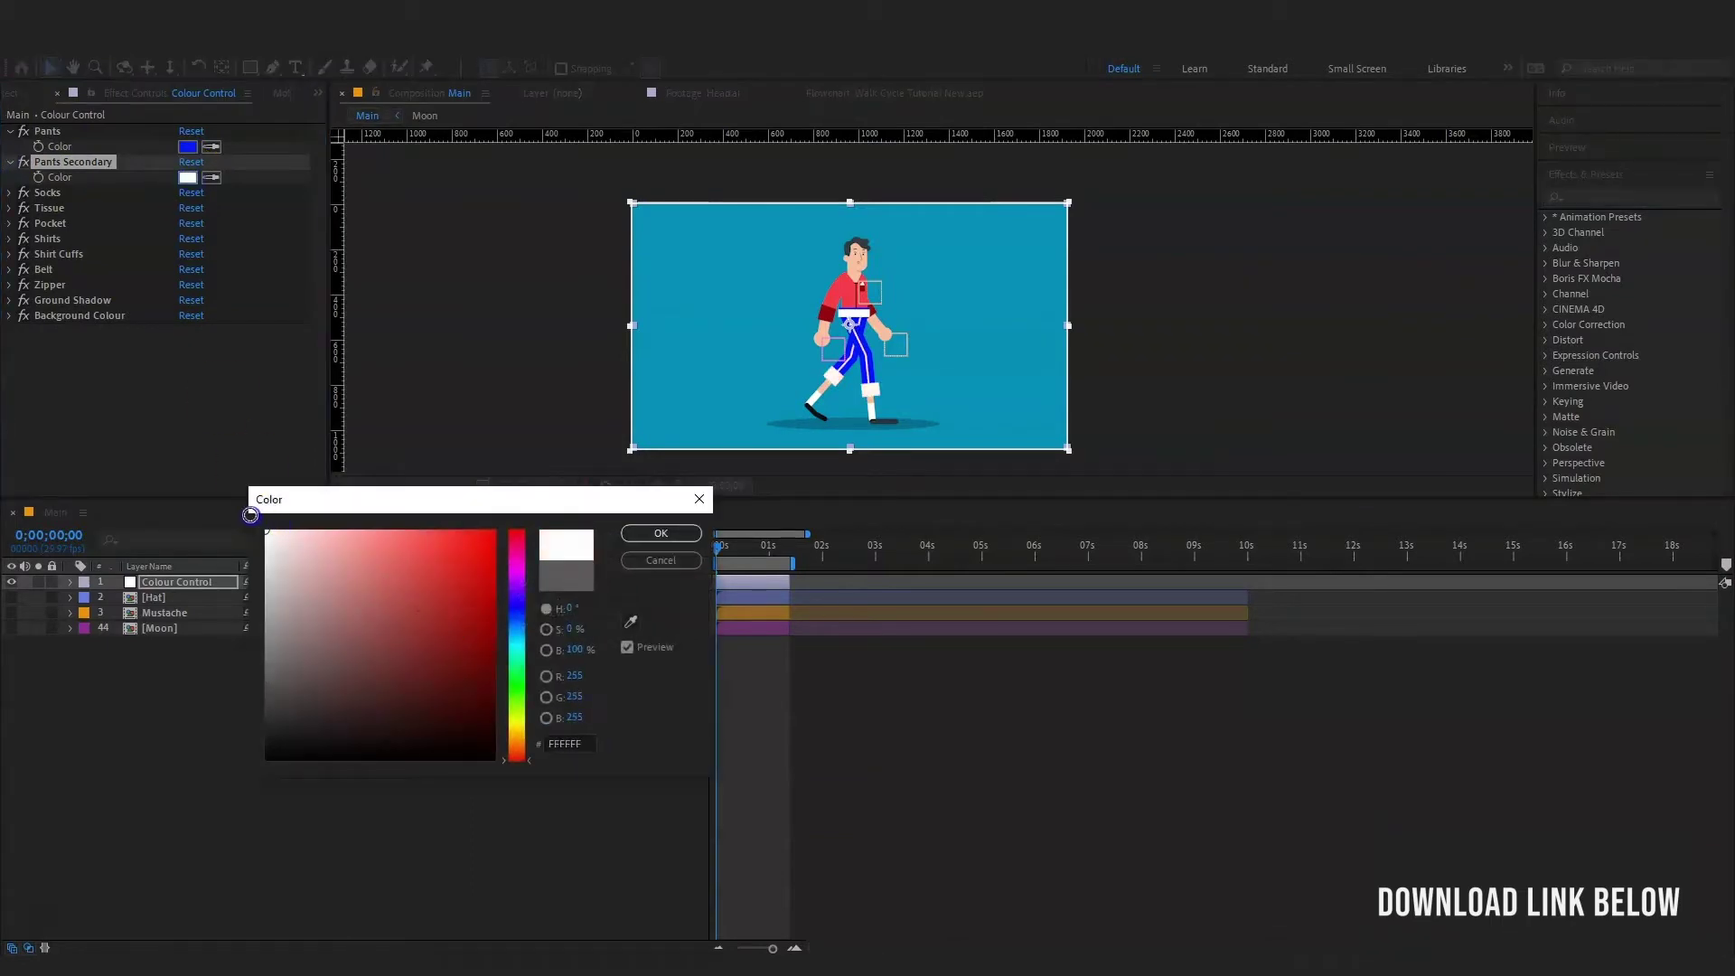
- Confirm white for the stripes and fold closed the Pants Secondary and Pants effects
{"action": "left_click", "coordinate": [661, 533]}
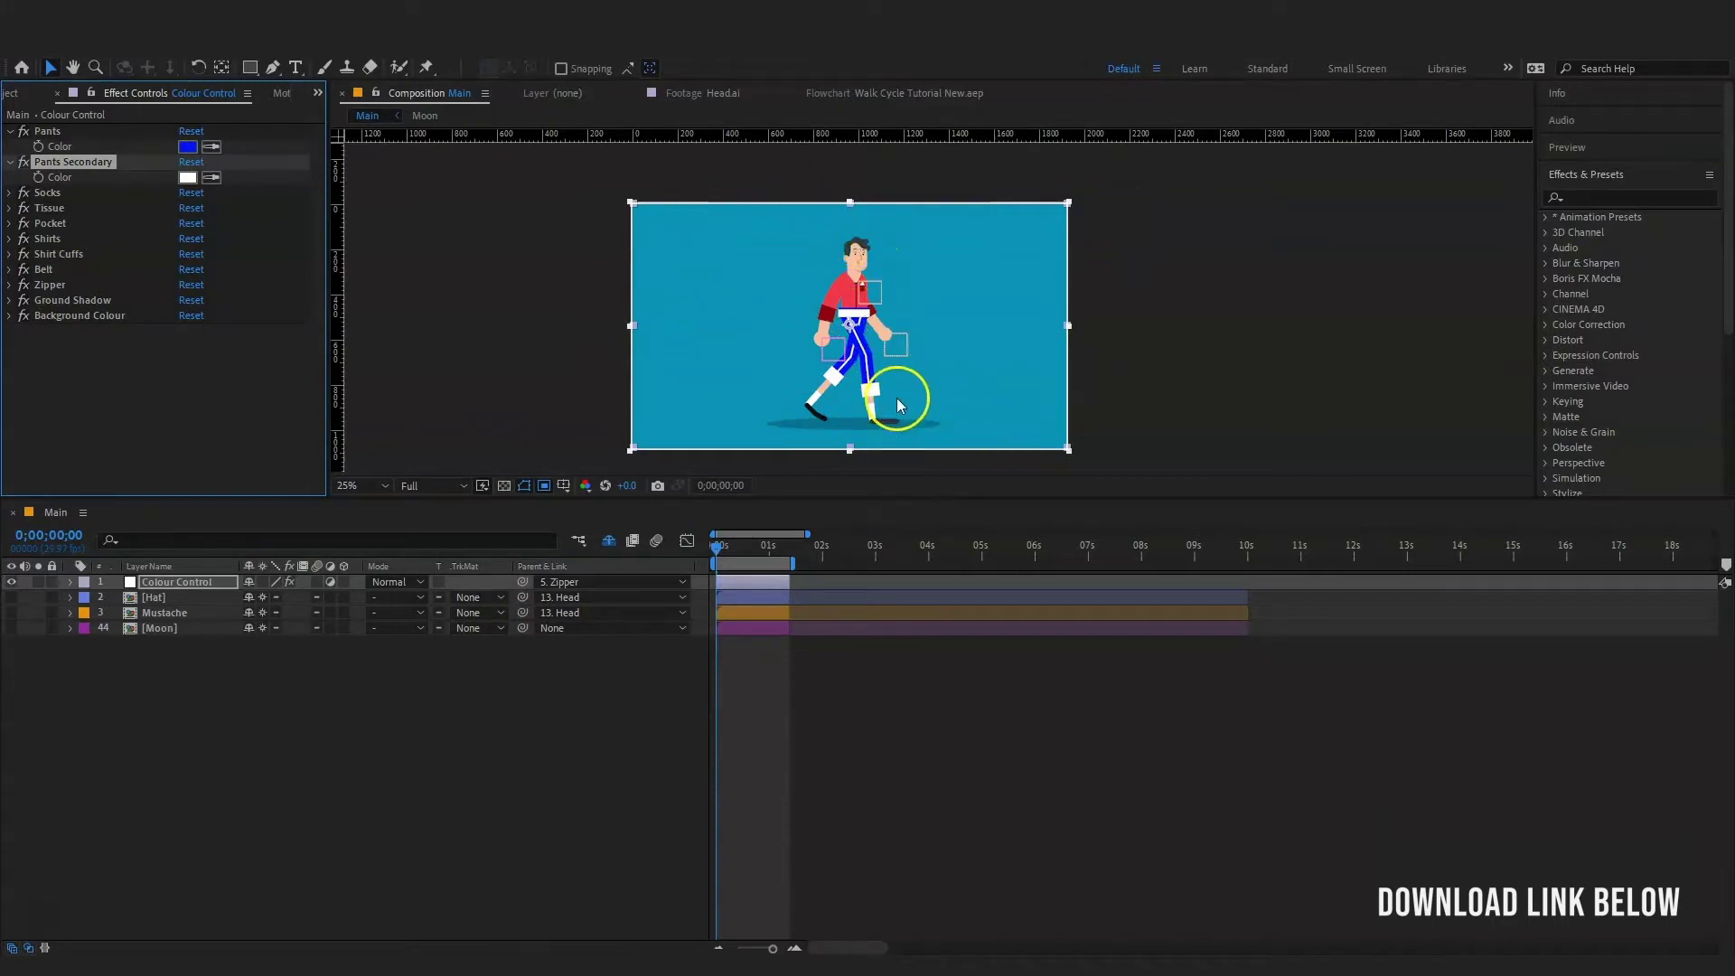
{"action": "scroll", "coordinate": [896, 397], "scroll_direction": "up", "scroll_amount": 2}
{"action": "scroll", "coordinate": [870, 314], "scroll_direction": "up", "scroll_amount": 2}
{"action": "scroll", "coordinate": [665, 353], "scroll_direction": "down", "scroll_amount": 2}
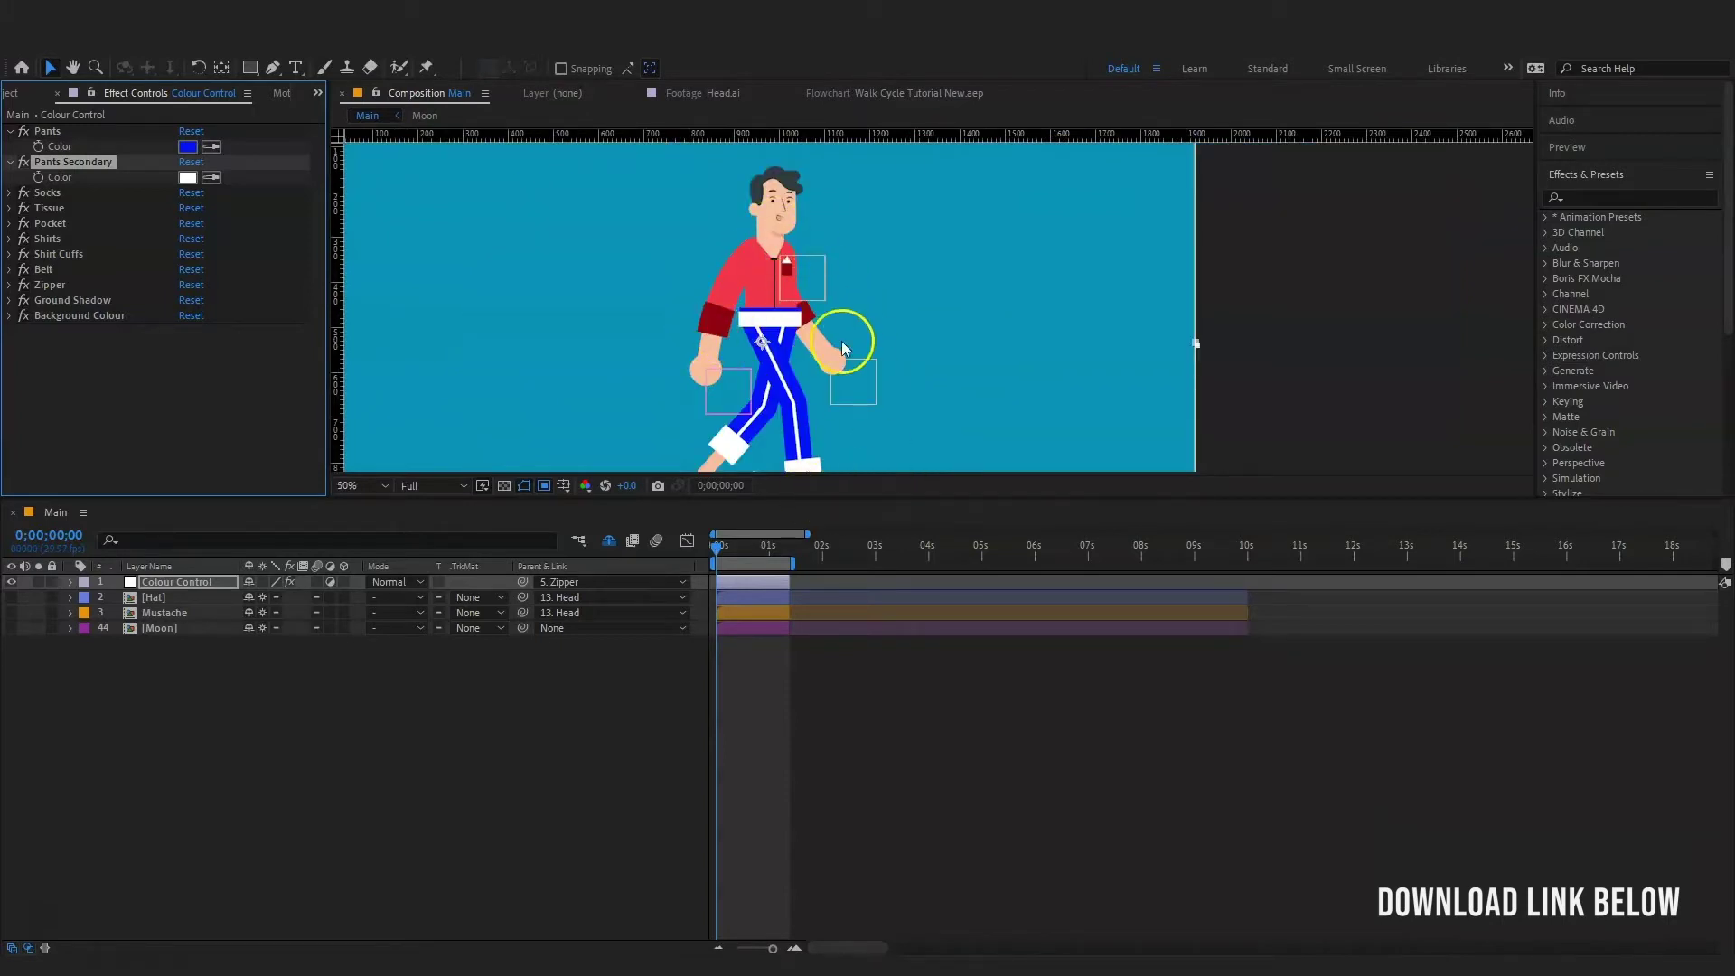
{"action": "scroll", "coordinate": [859, 403], "scroll_direction": "down", "scroll_amount": 2}
{"action": "scroll", "coordinate": [861, 394], "scroll_direction": "up", "scroll_amount": 2}
{"action": "scroll", "coordinate": [626, 281], "scroll_direction": "down", "scroll_amount": 1}
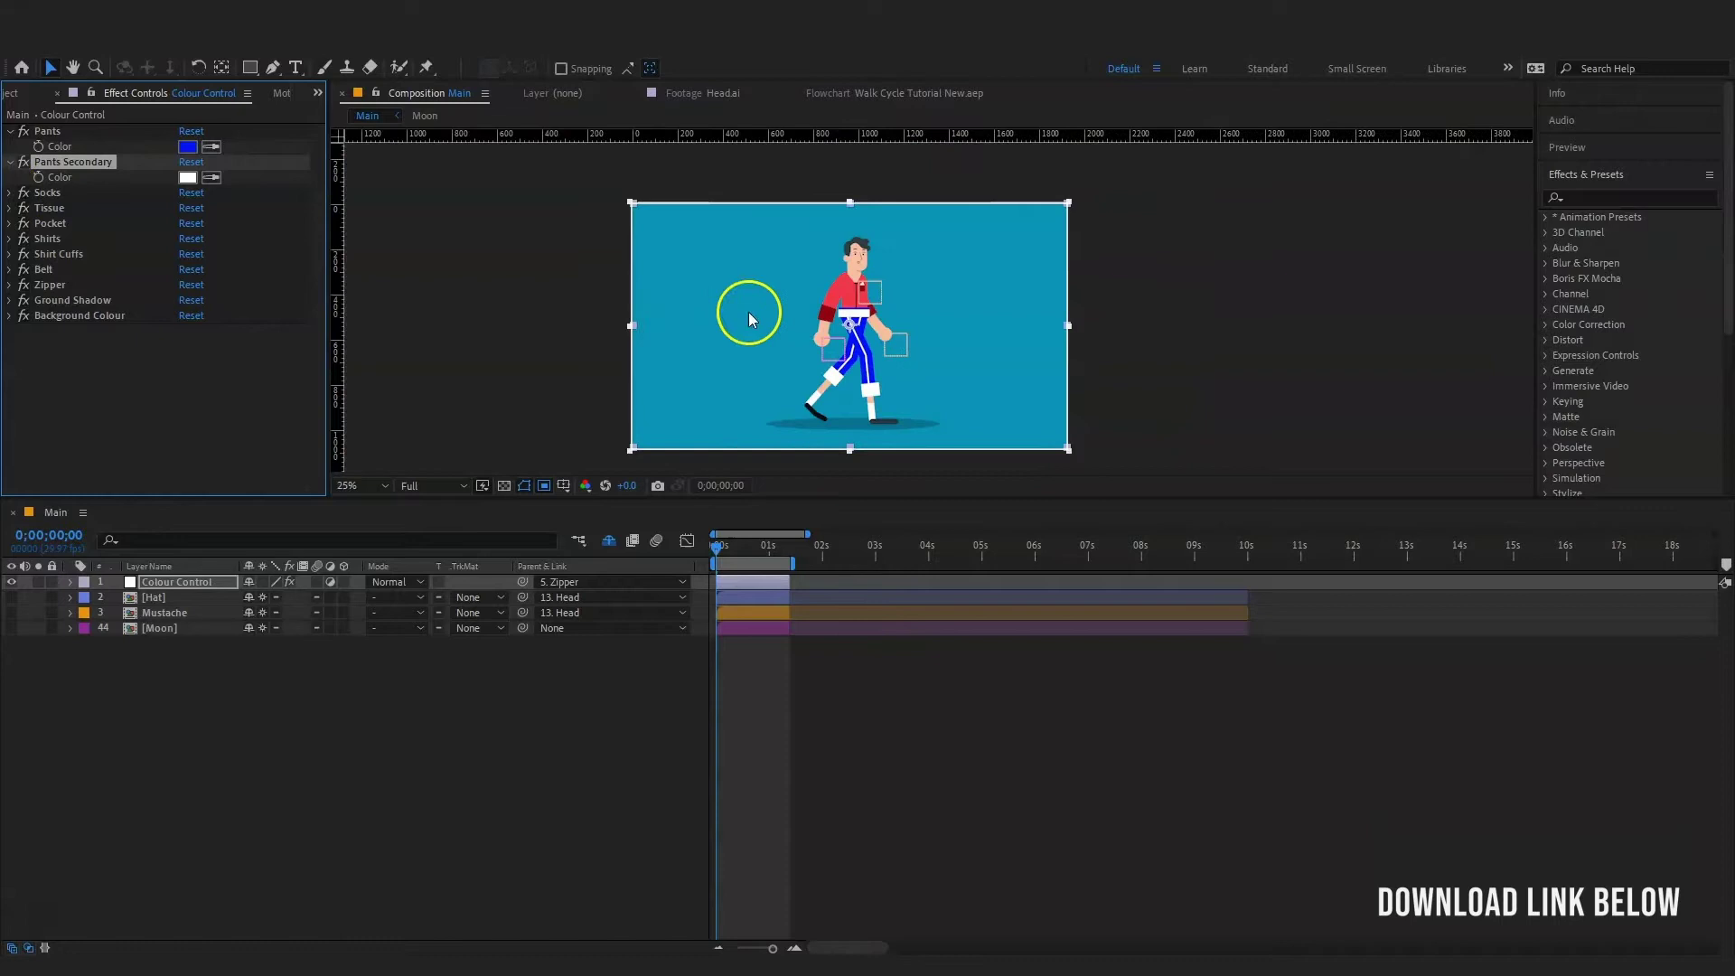
{"action": "scroll", "coordinate": [750, 312], "scroll_direction": "up", "scroll_amount": 1}
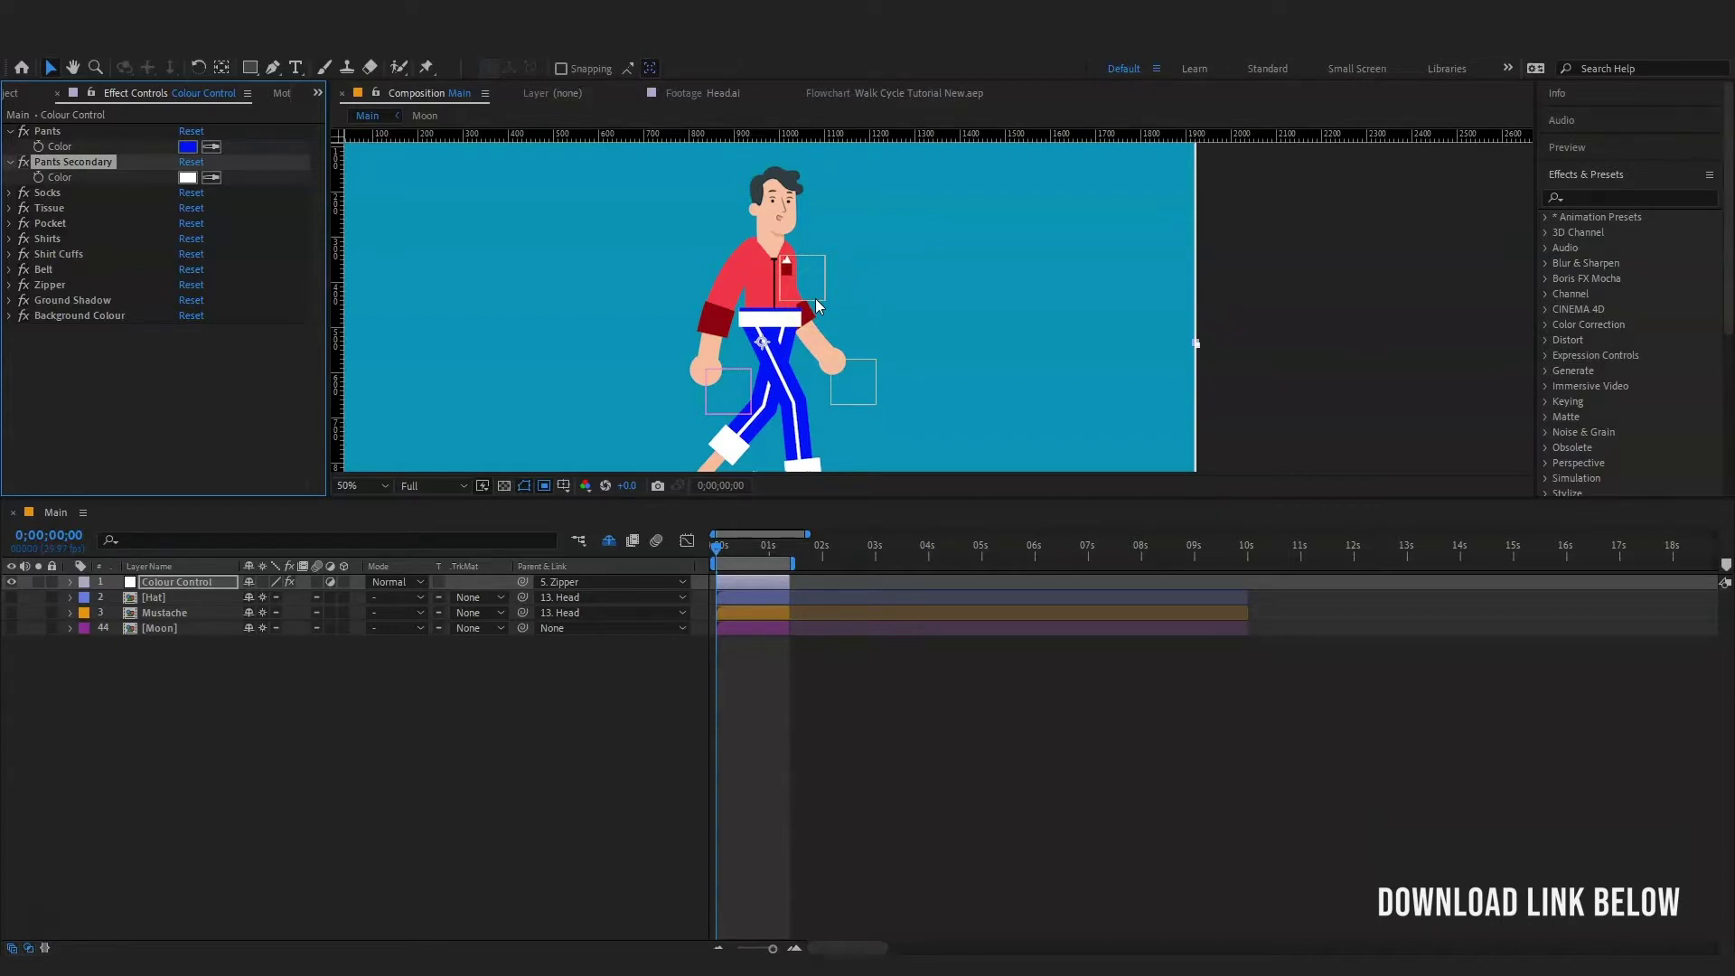
{"action": "scroll", "coordinate": [818, 323], "scroll_direction": "down", "scroll_amount": 1}
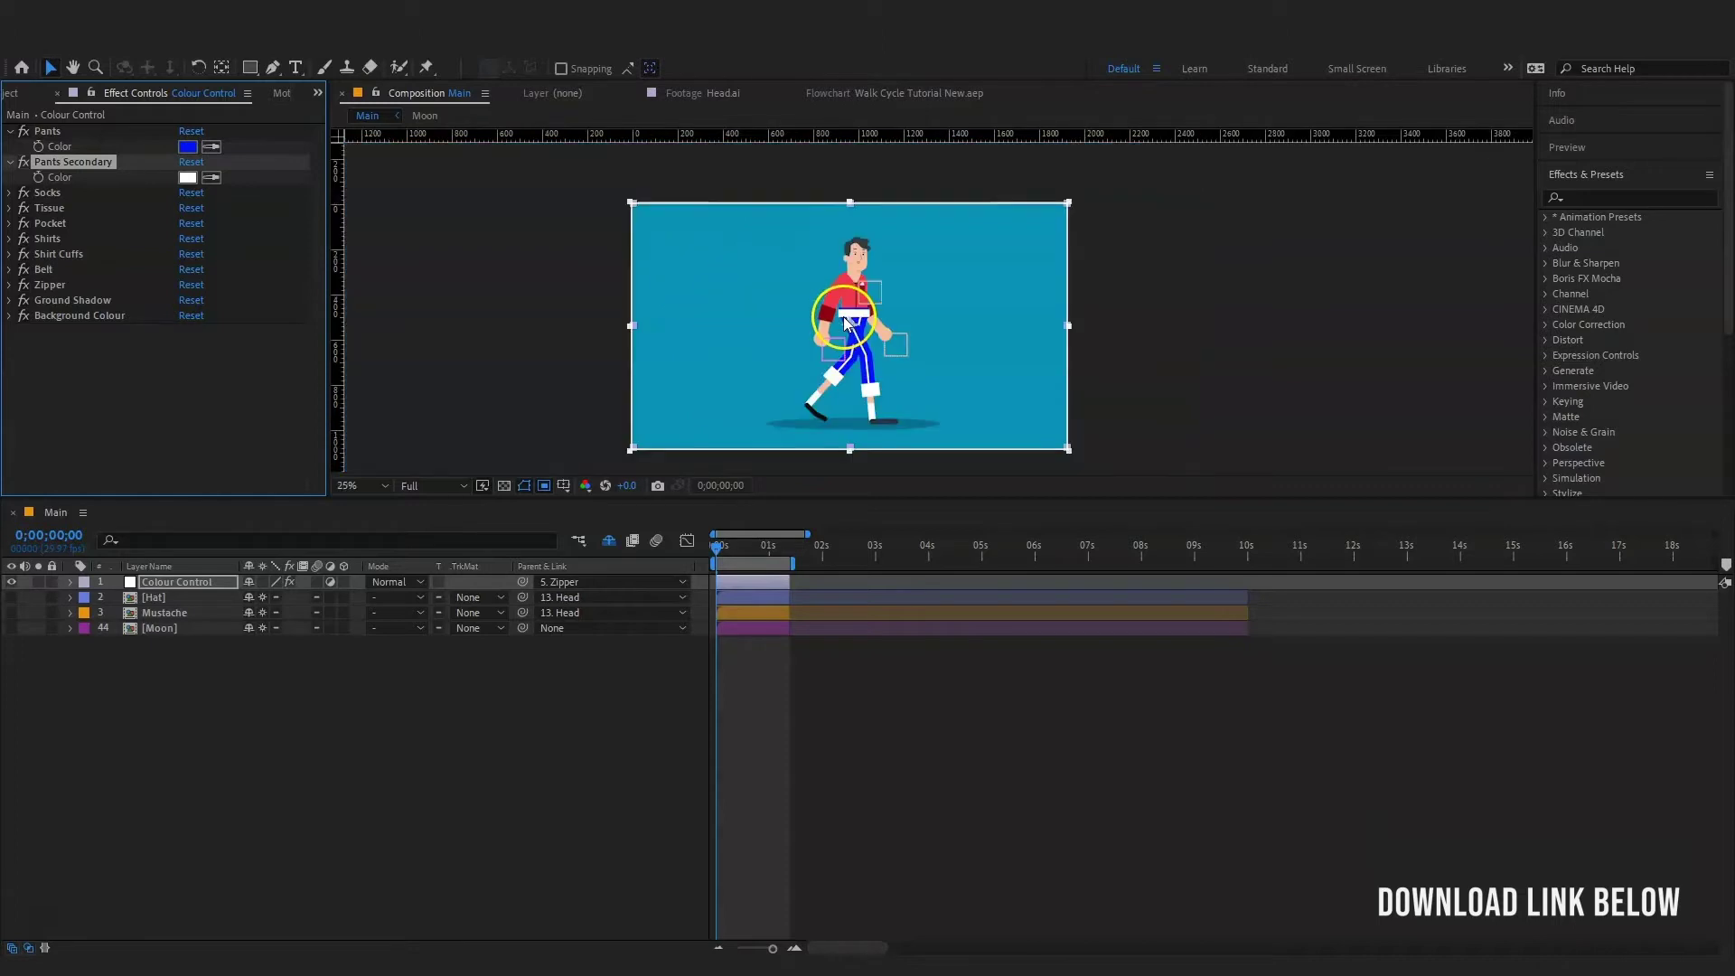
{"action": "scroll", "coordinate": [801, 319], "scroll_direction": "up", "scroll_amount": 1}
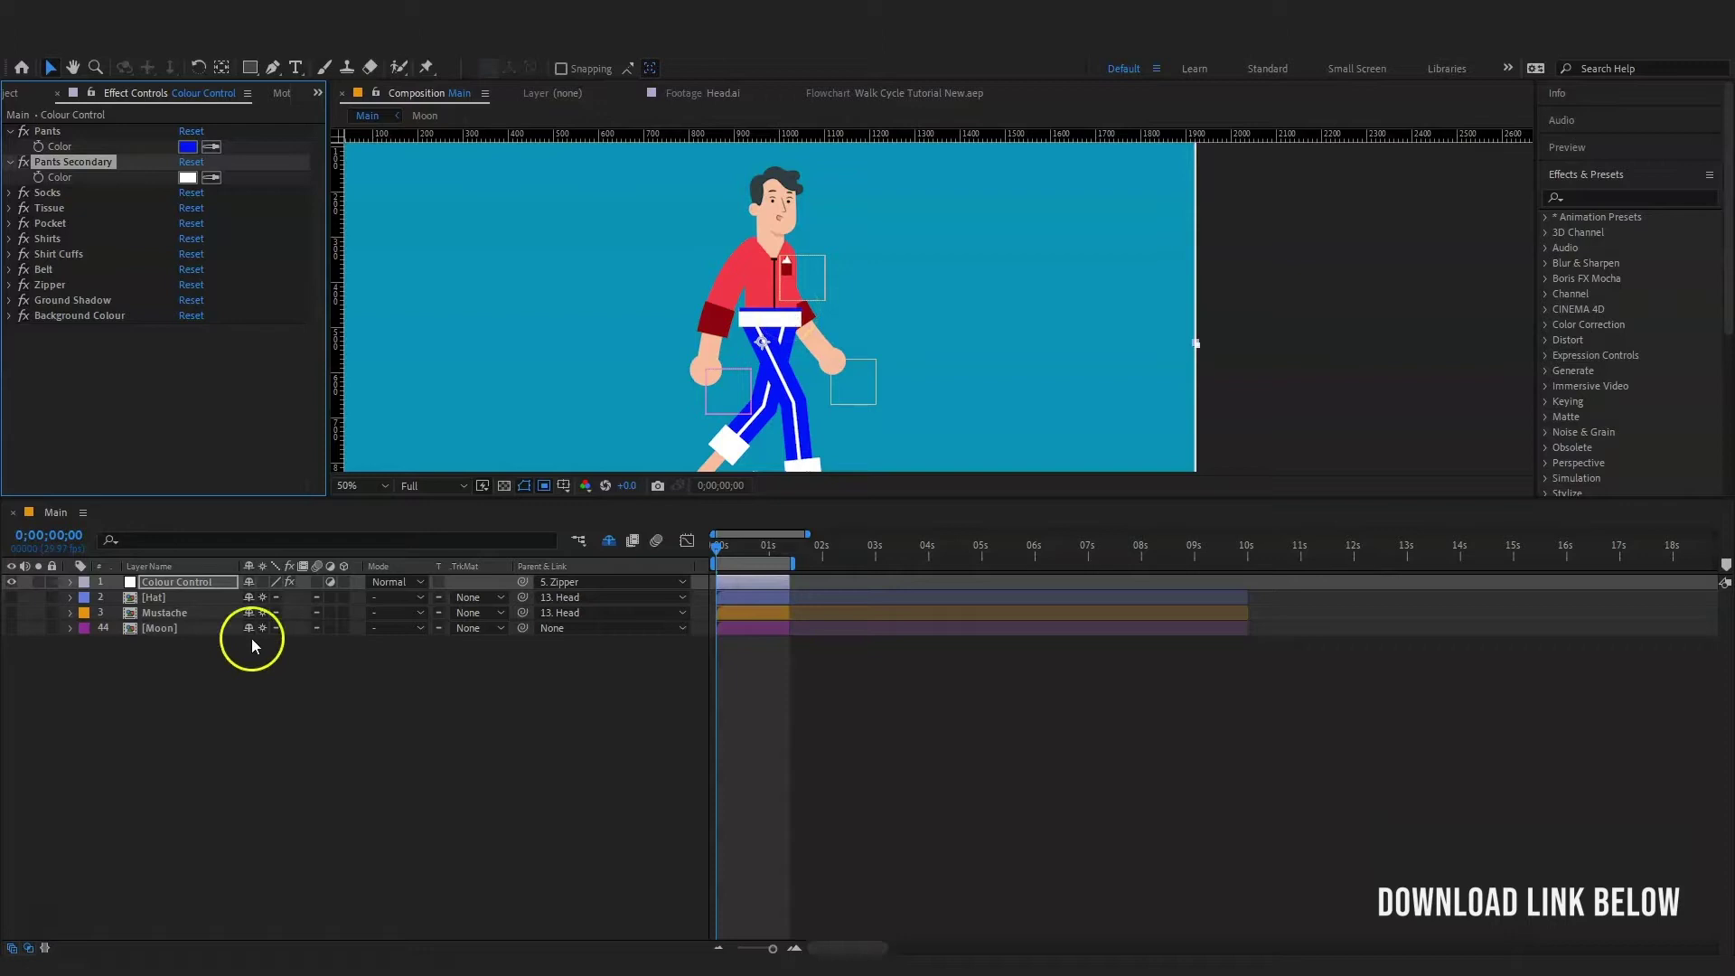
{"action": "left_click", "coordinate": [11, 161]}
{"action": "left_click", "coordinate": [13, 131]}
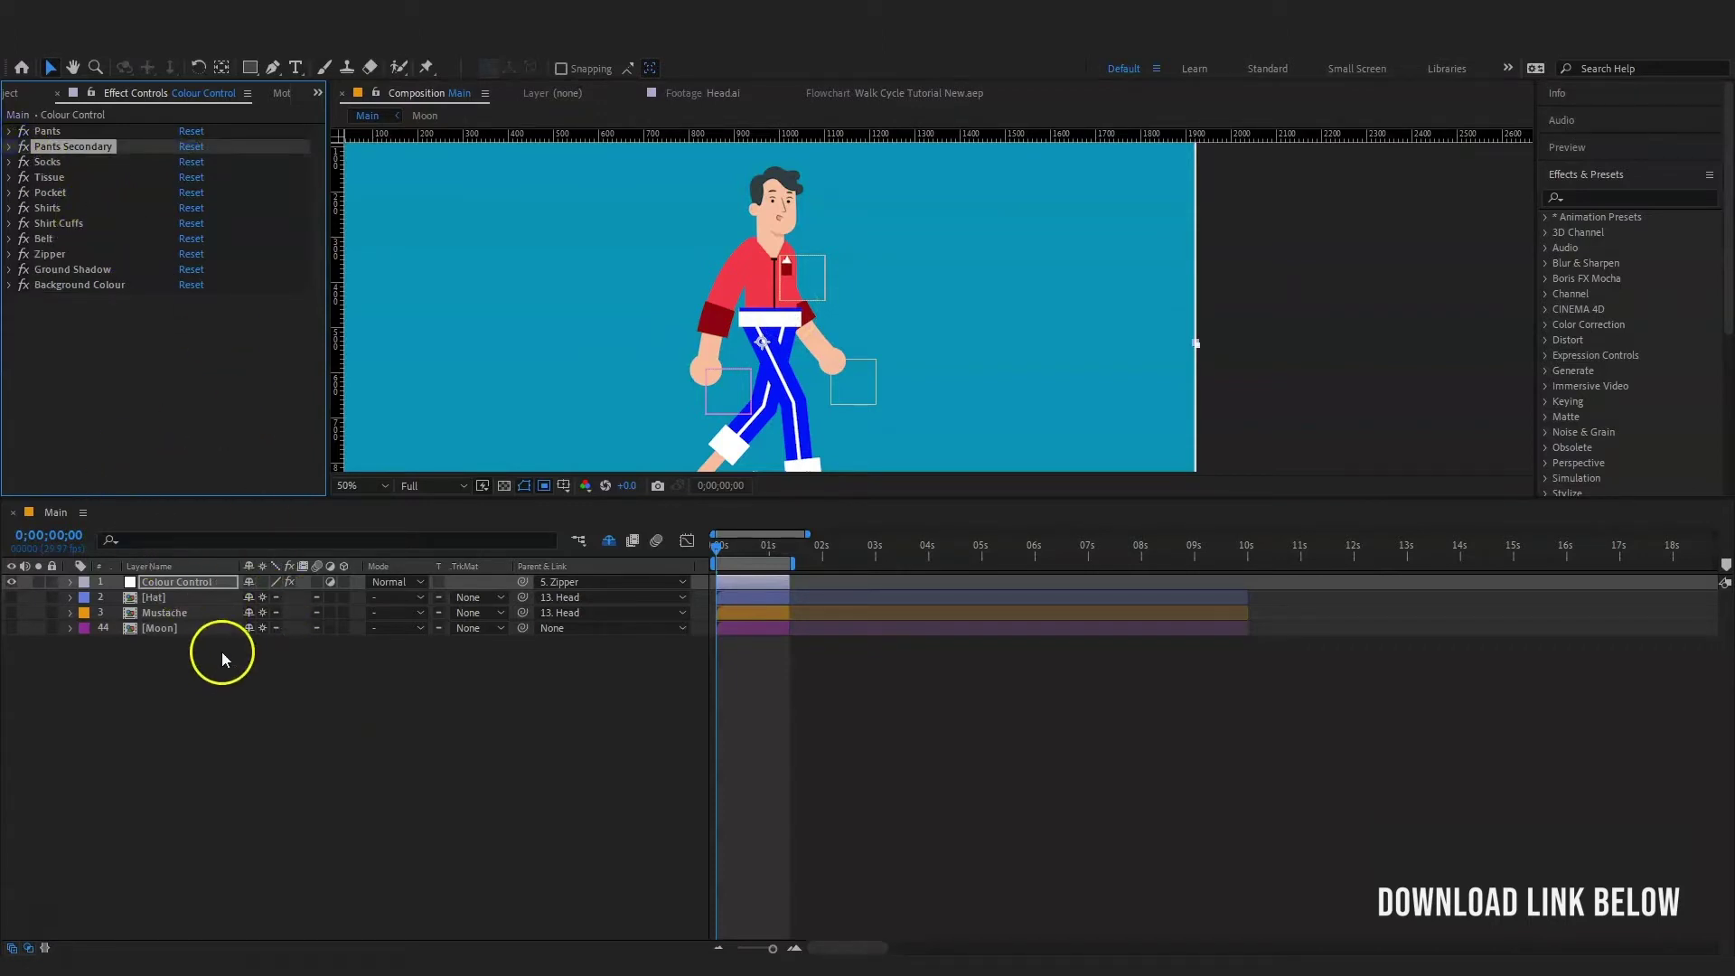
- Show the Hat layer, preview the walk cycle, then hide the Colour Control layer
{"action": "left_click", "coordinate": [12, 597]}
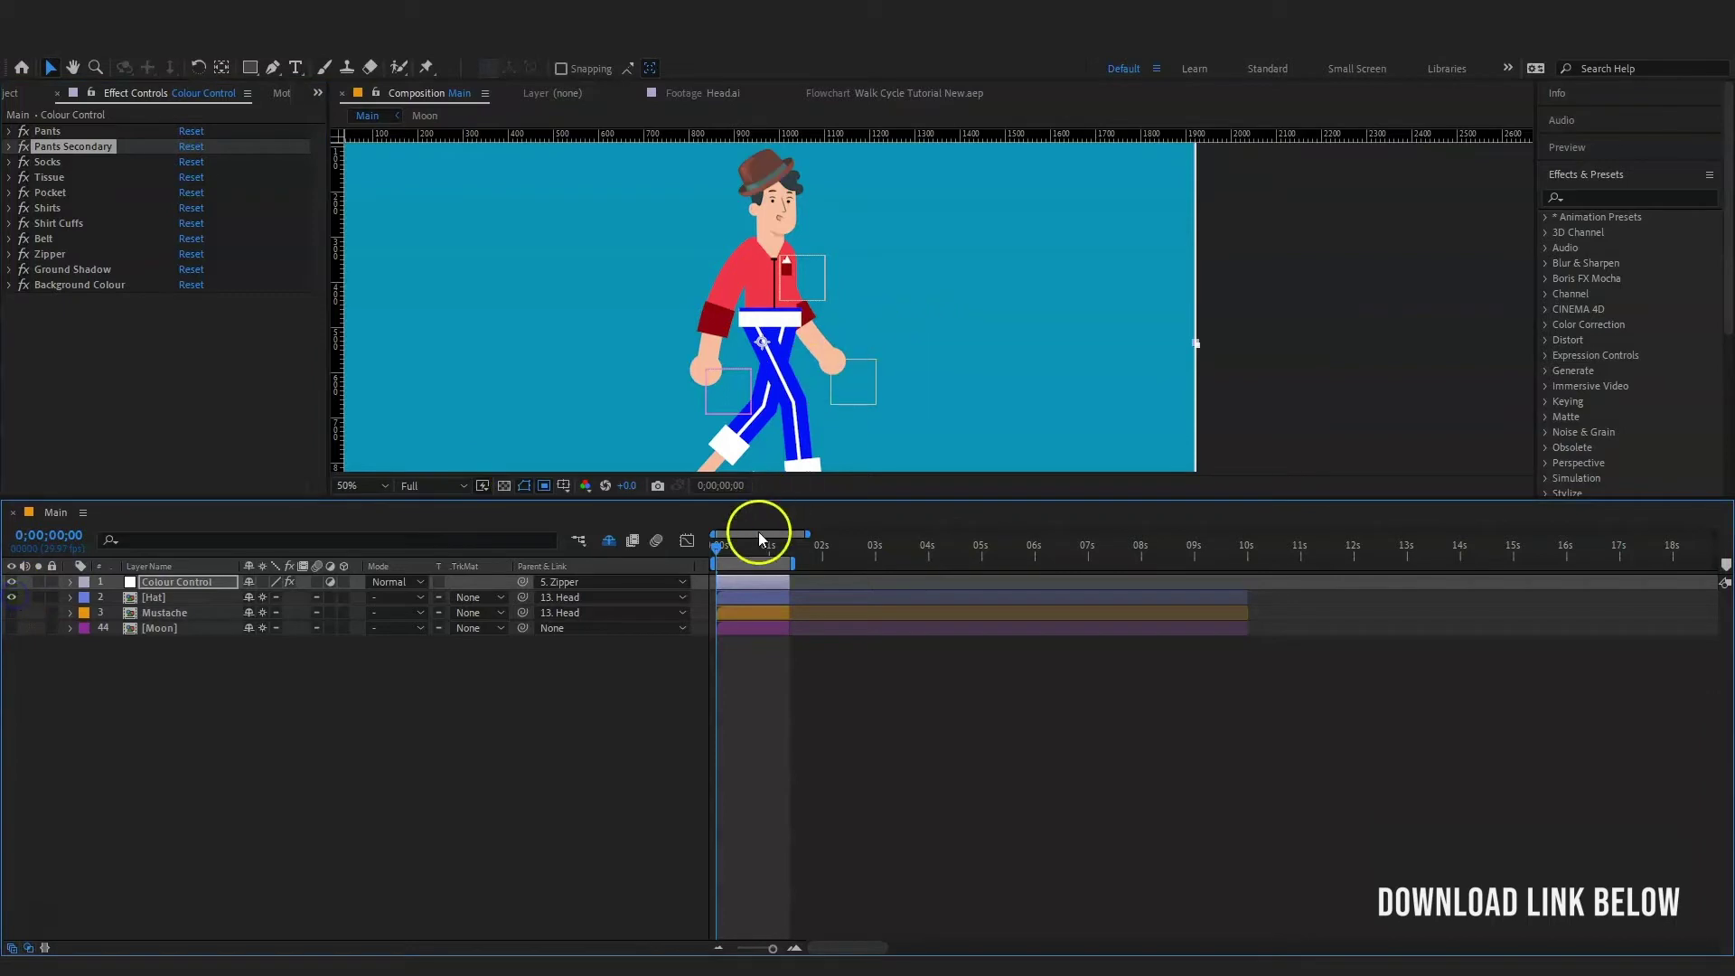
{"action": "key", "text": "space"}
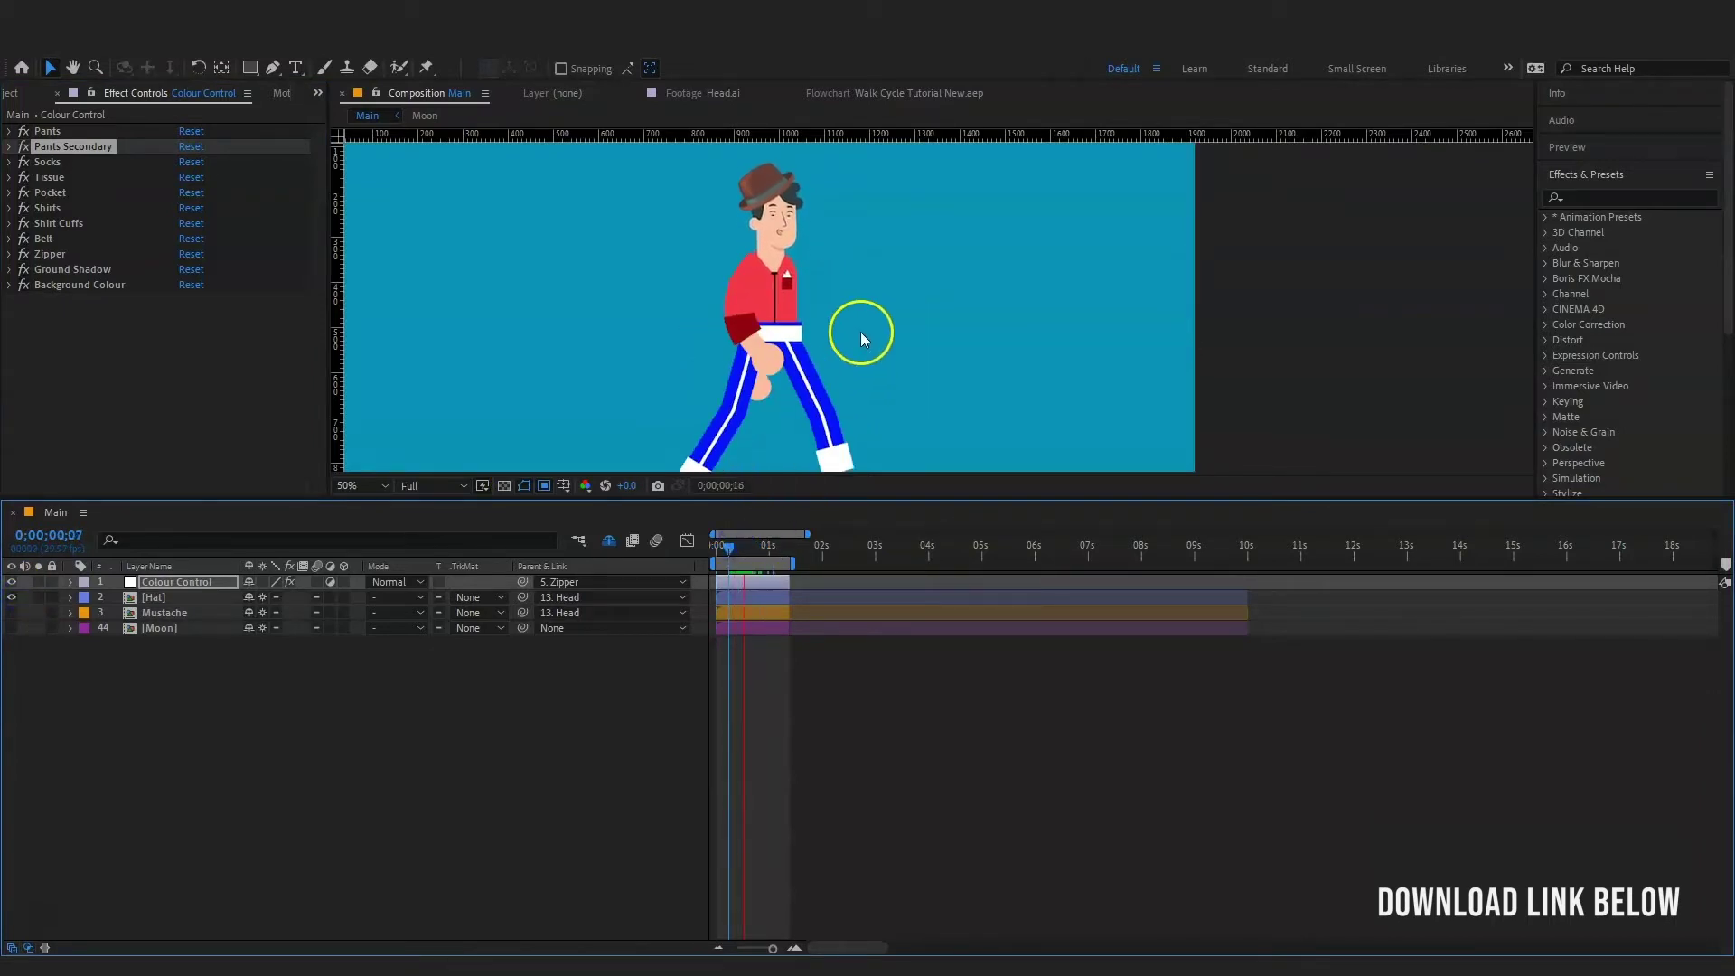
{"action": "scroll", "coordinate": [842, 330], "scroll_direction": "down", "scroll_amount": 1}
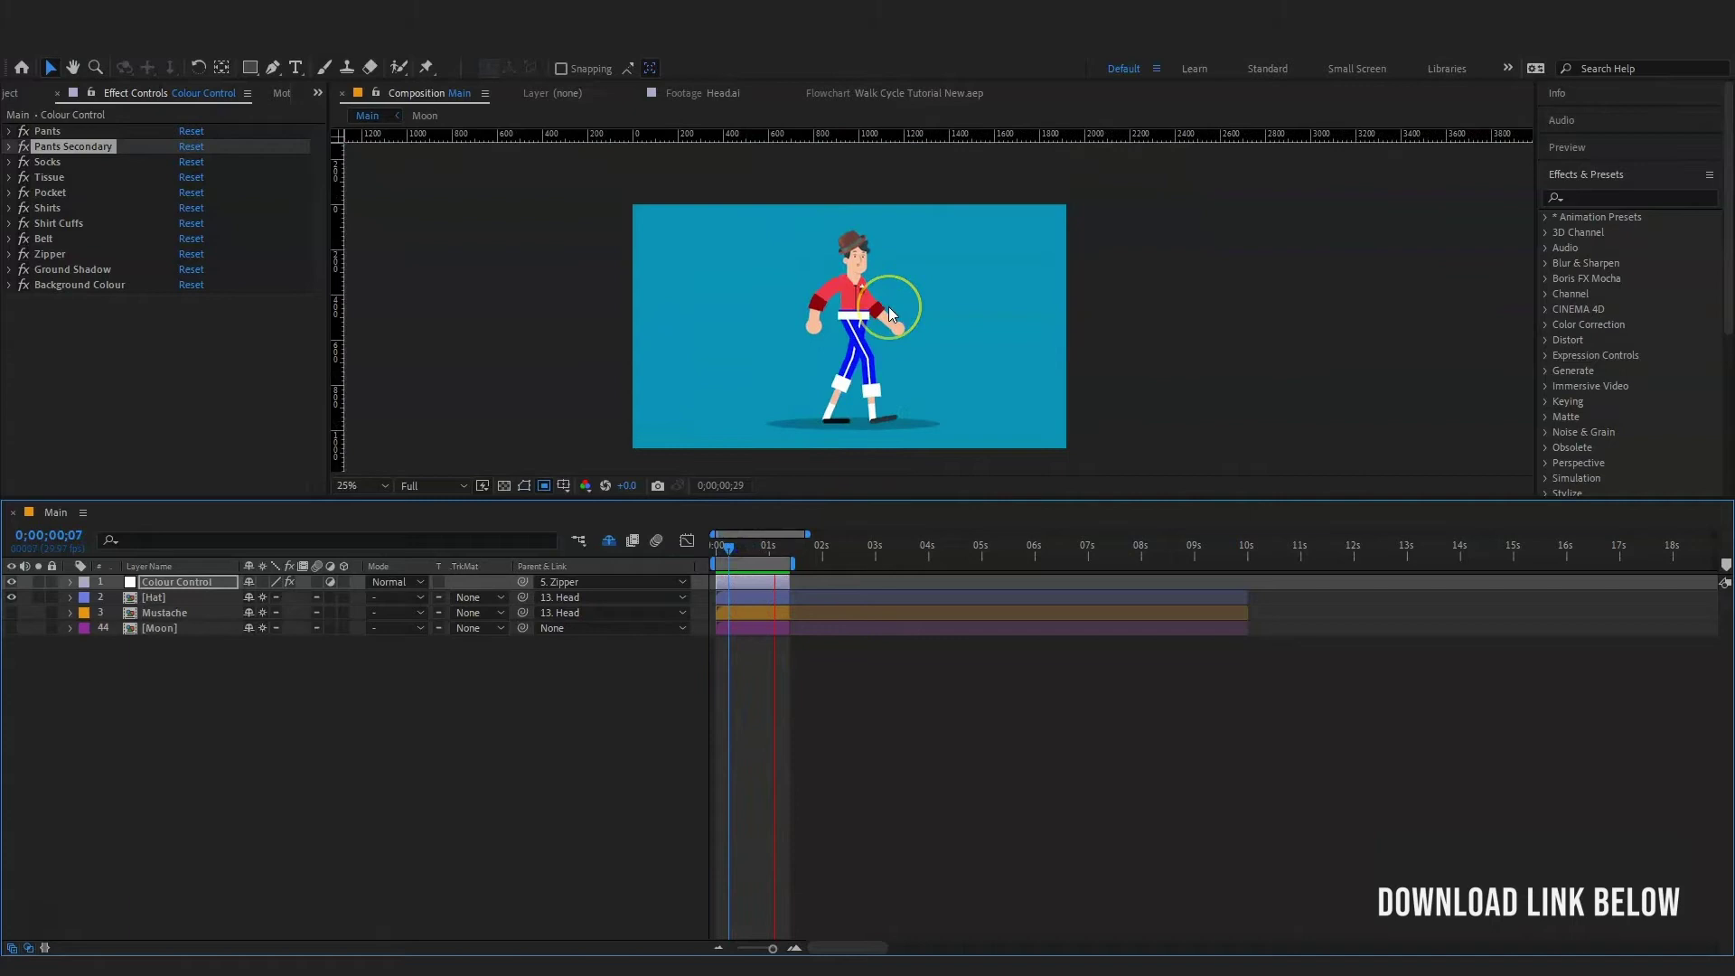
{"action": "left_click", "coordinate": [609, 482]}
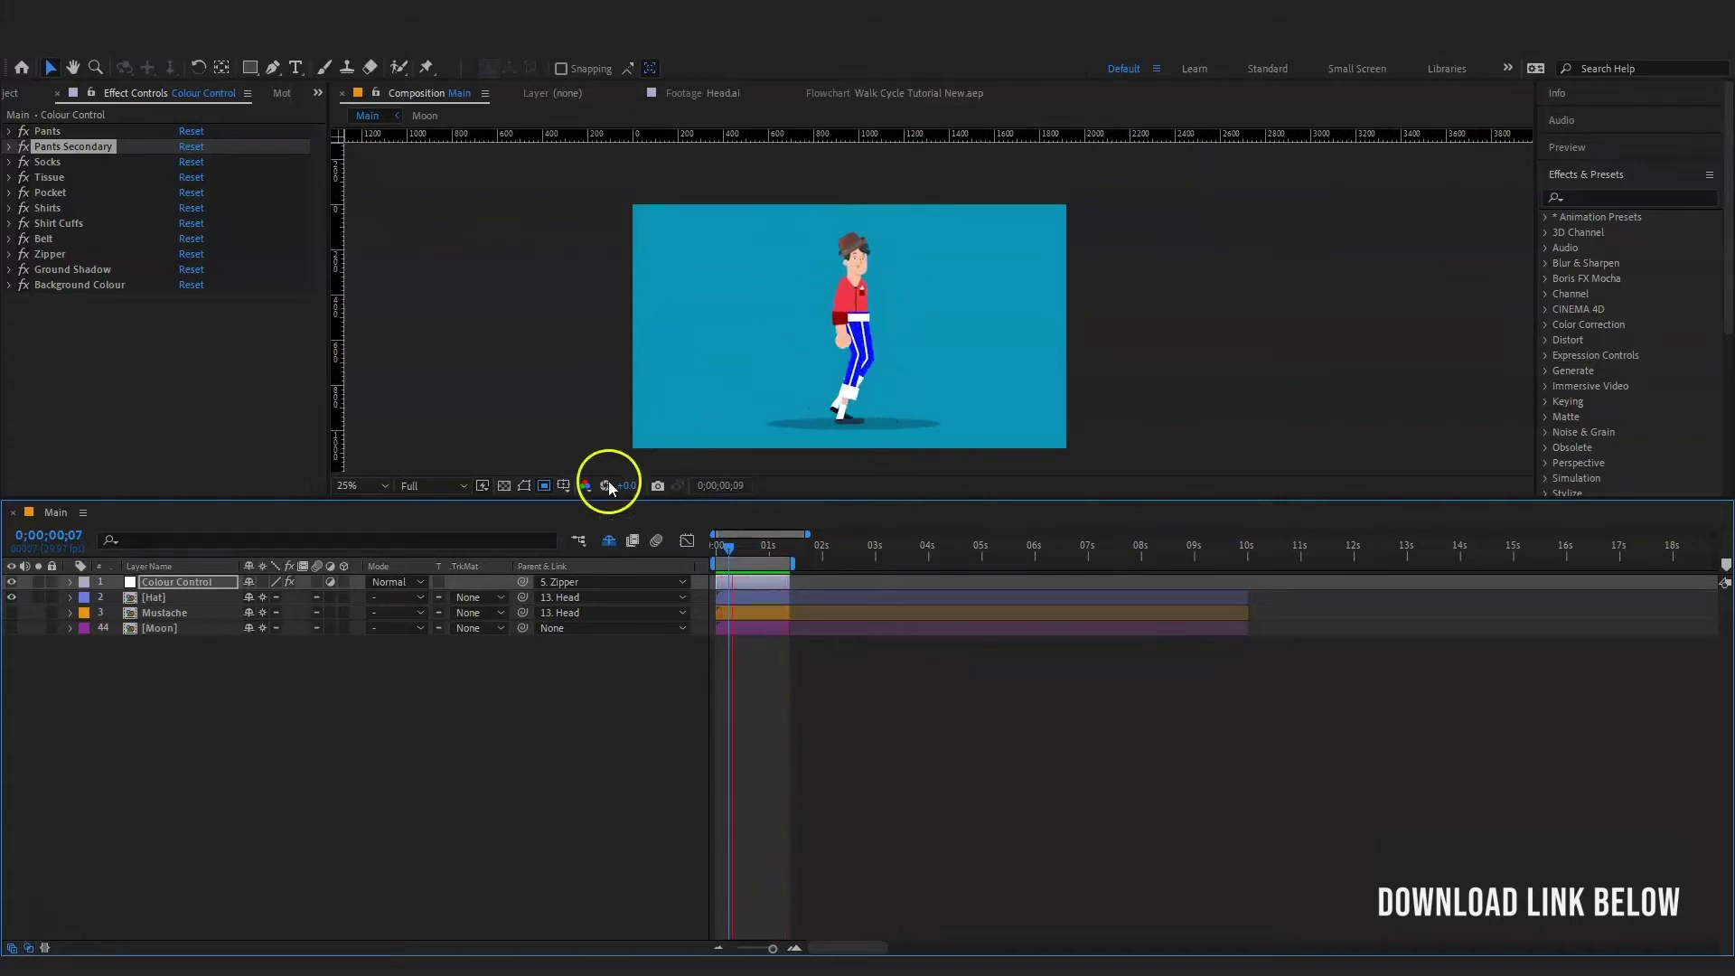
{"action": "left_click", "coordinate": [11, 582]}
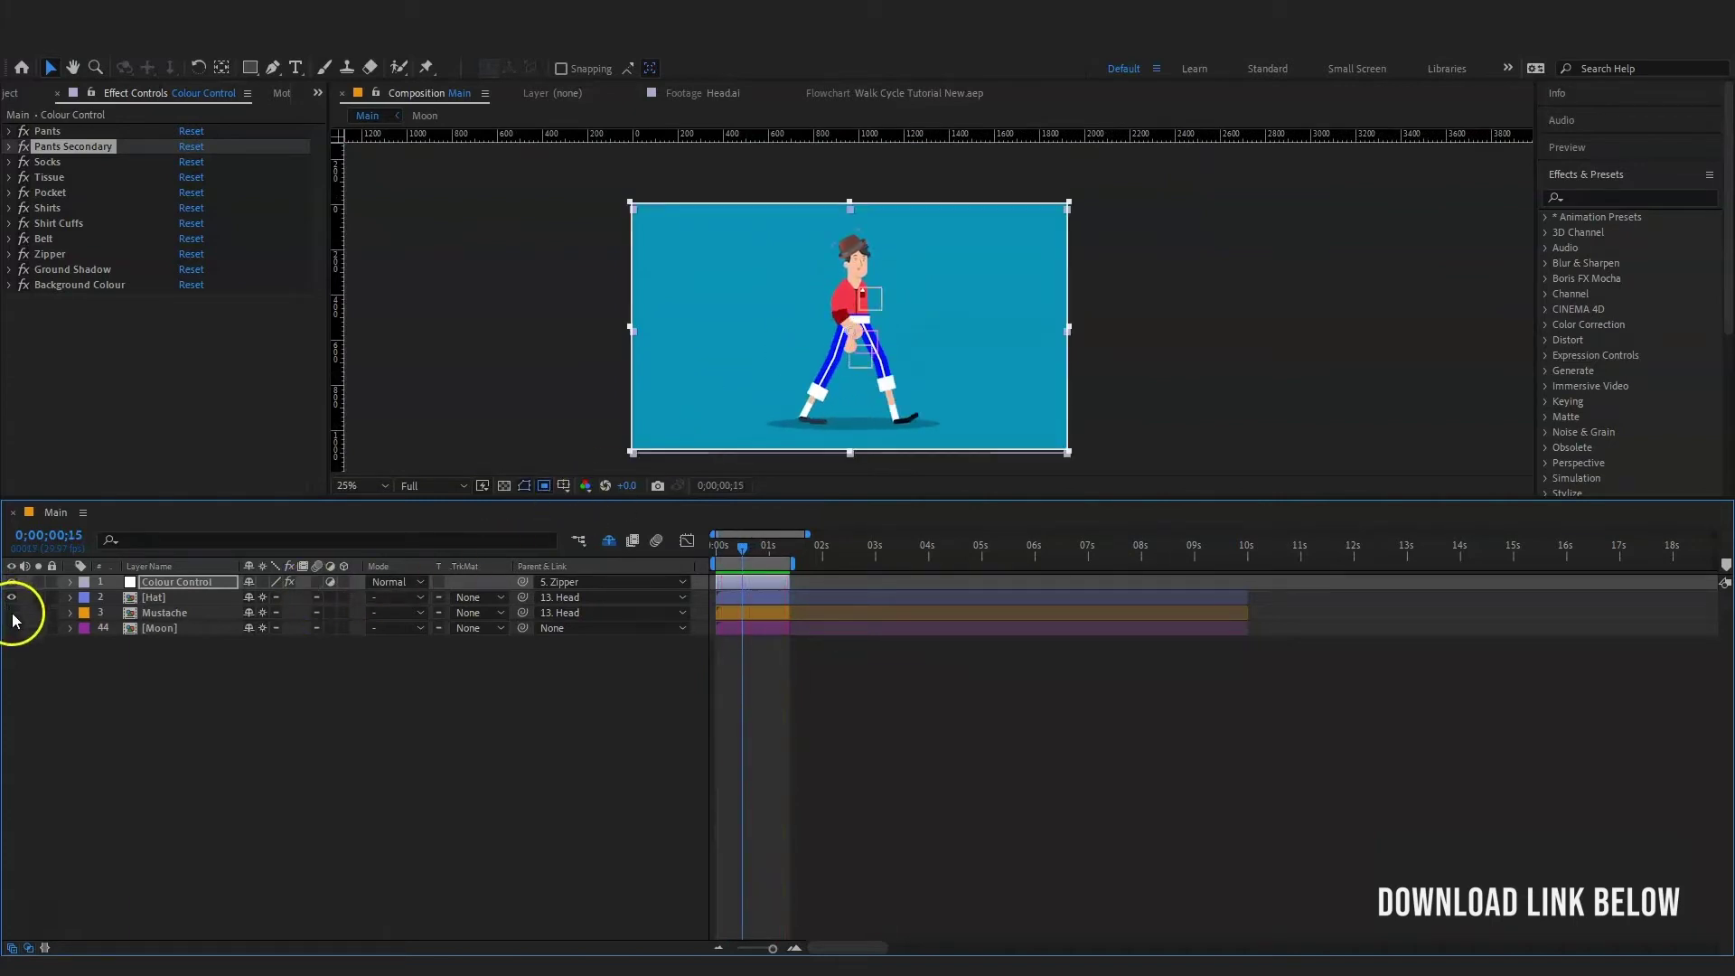
{"action": "double_click", "coordinate": [152, 614]}
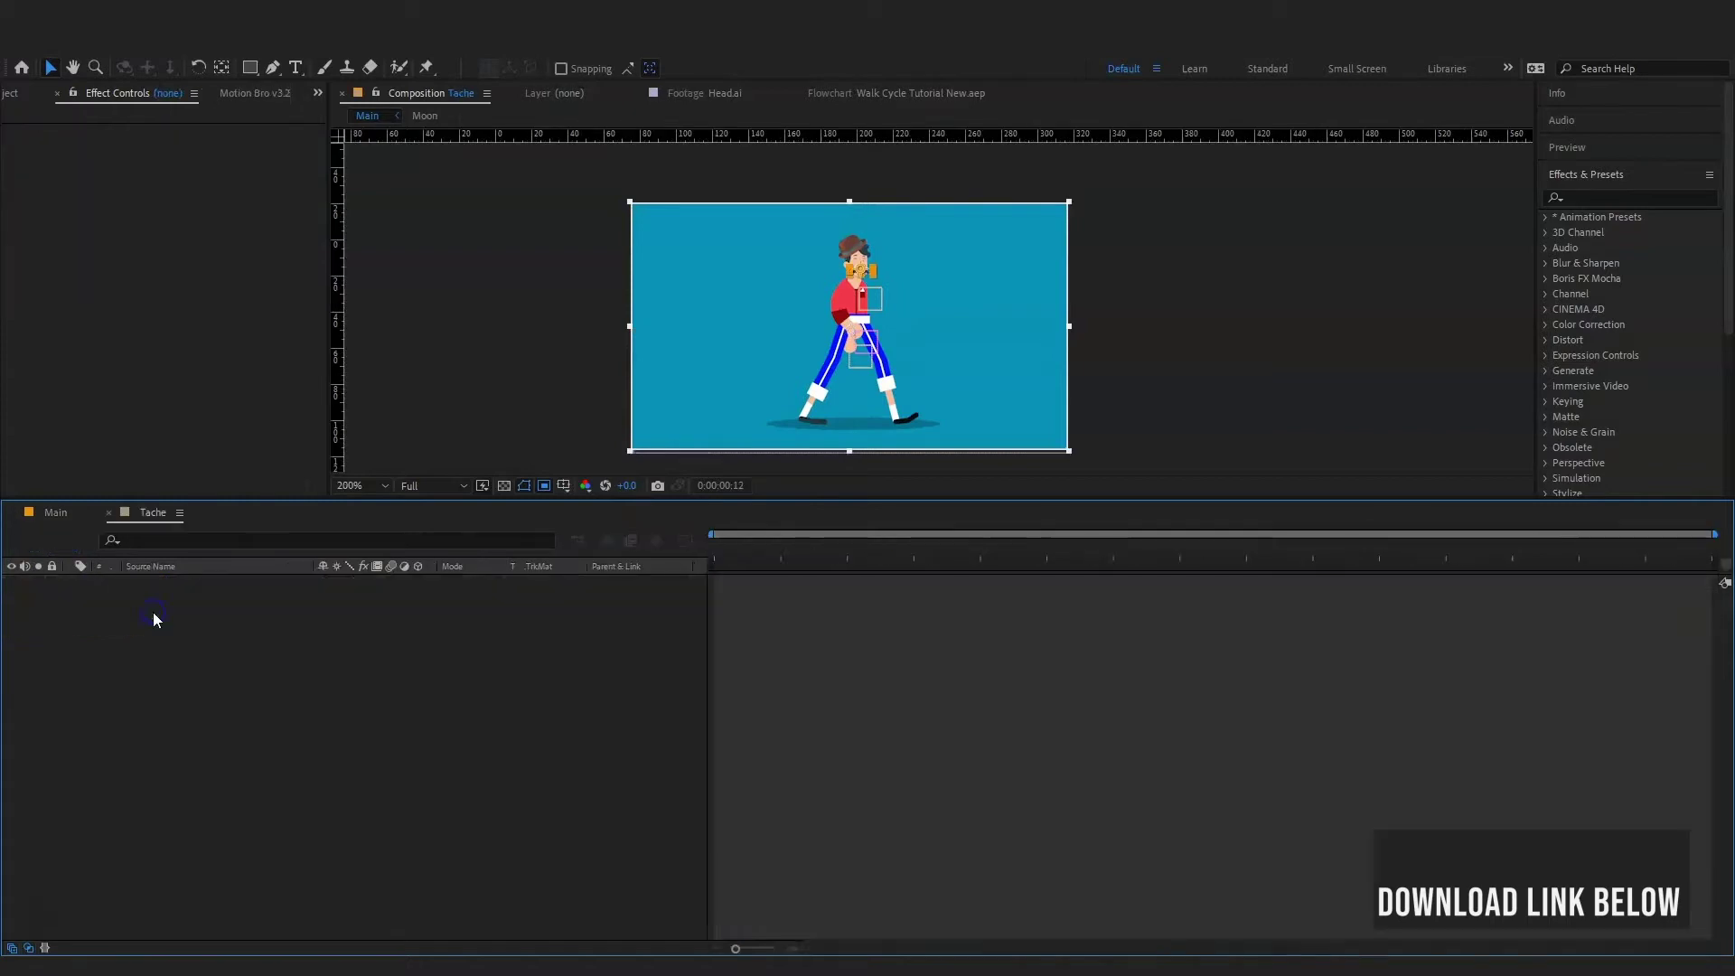
{"action": "scroll", "coordinate": [859, 330], "scroll_direction": "up", "scroll_amount": 2}
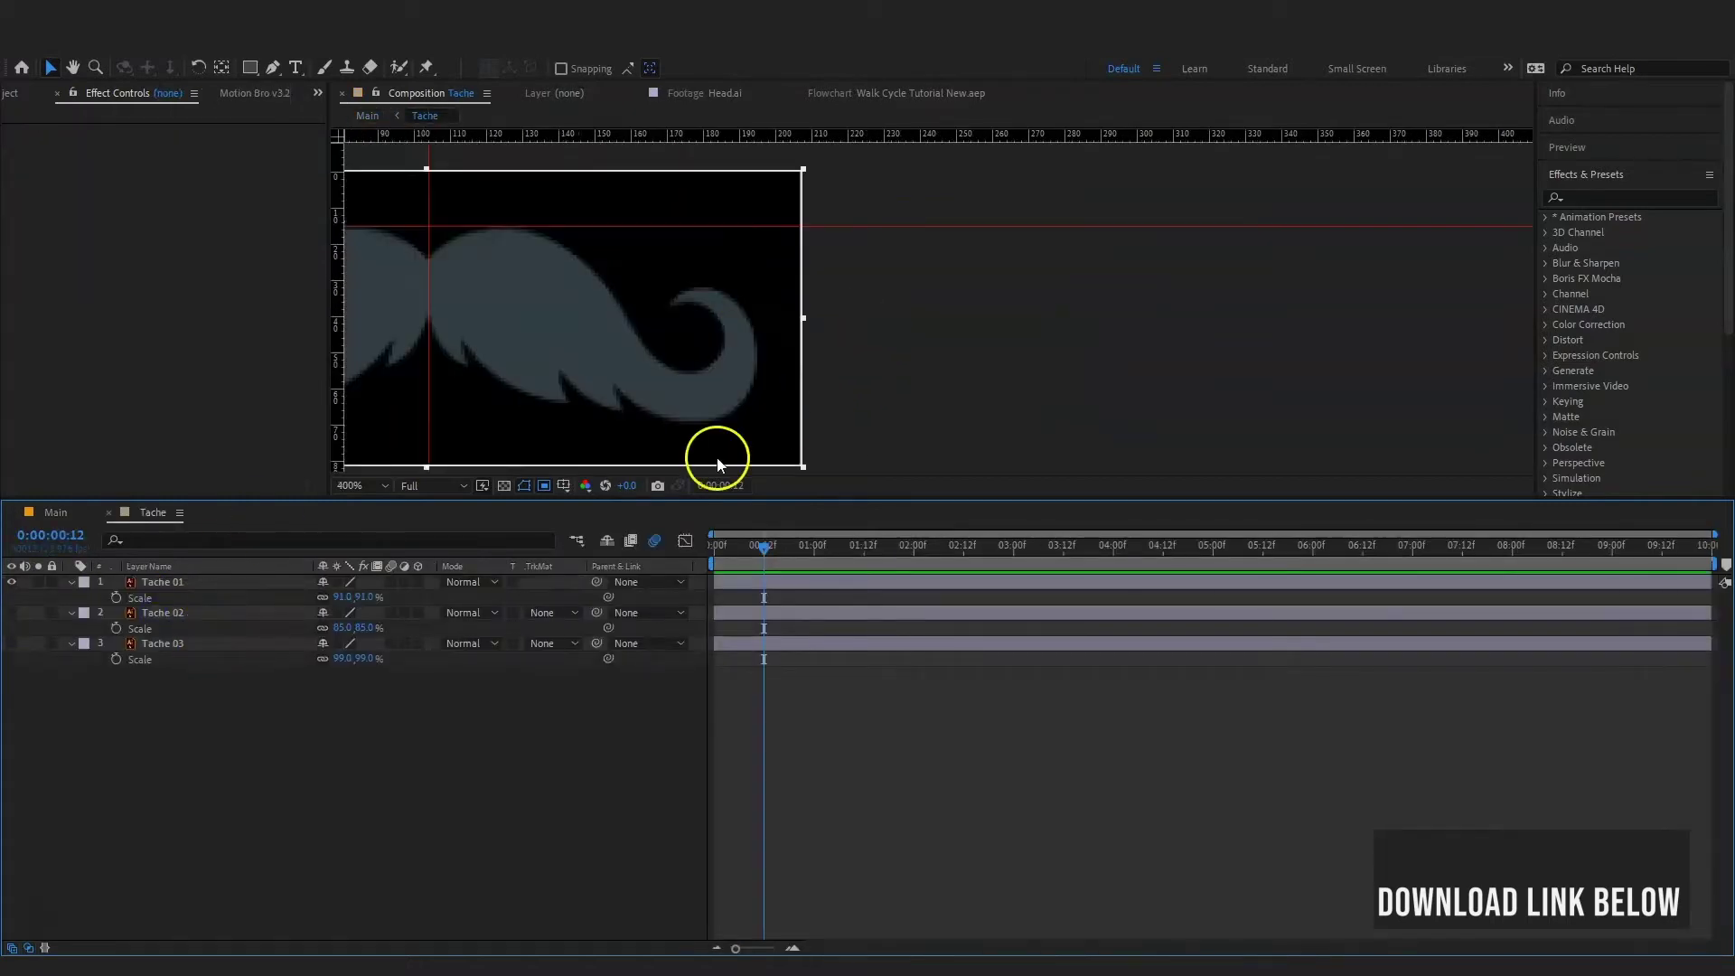
- Swap the visible mustache from Tache 01 to Tache 02 and check it in Main
{"action": "left_click", "coordinate": [11, 582]}
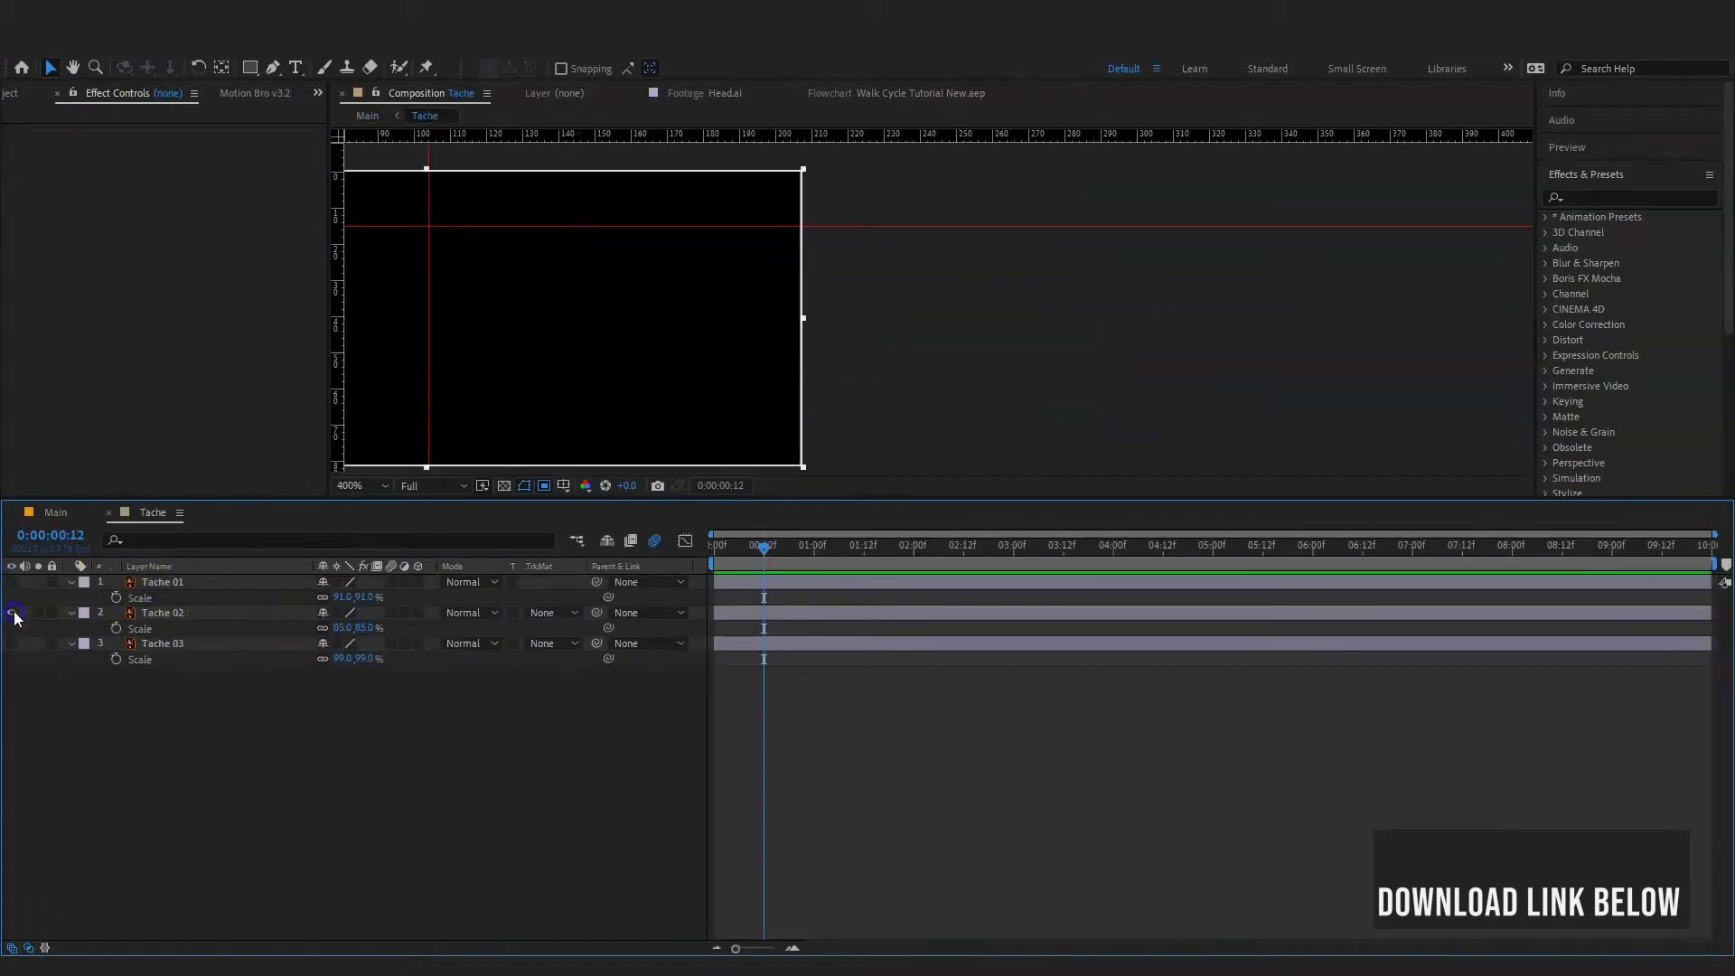
{"action": "left_click", "coordinate": [13, 614]}
{"action": "left_click", "coordinate": [680, 314]}
{"action": "key", "text": "slash"}
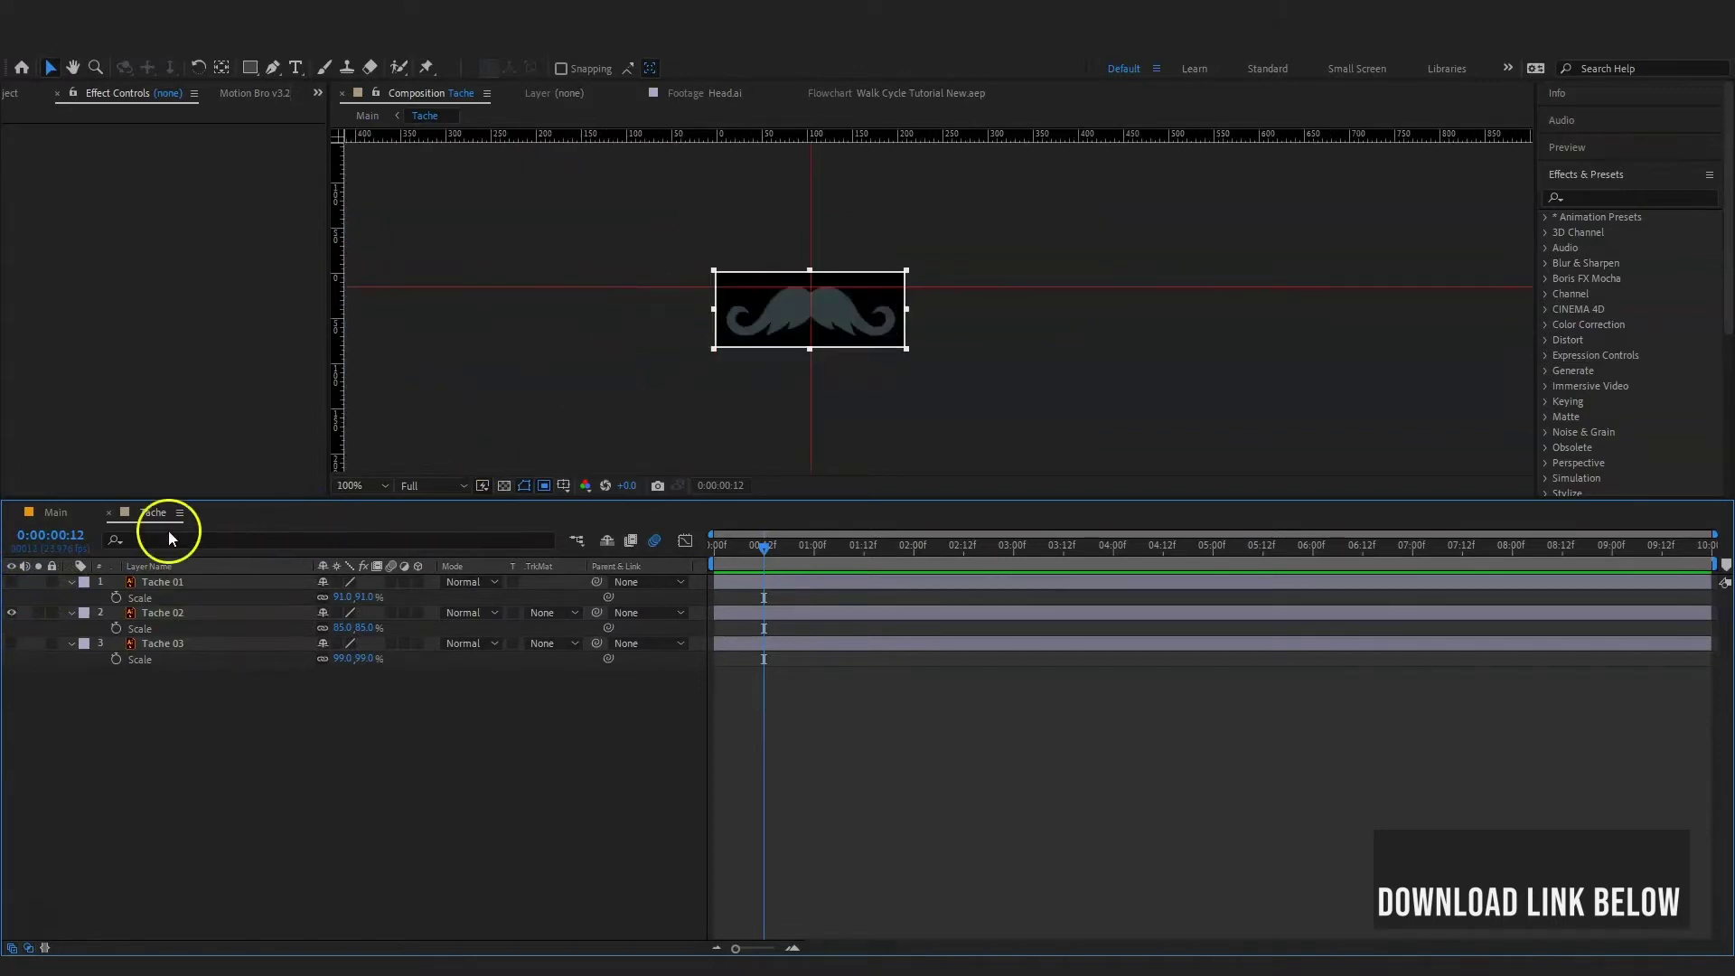
{"action": "left_click", "coordinate": [60, 515]}
{"action": "key", "text": "period"}
{"action": "key", "text": "period"}
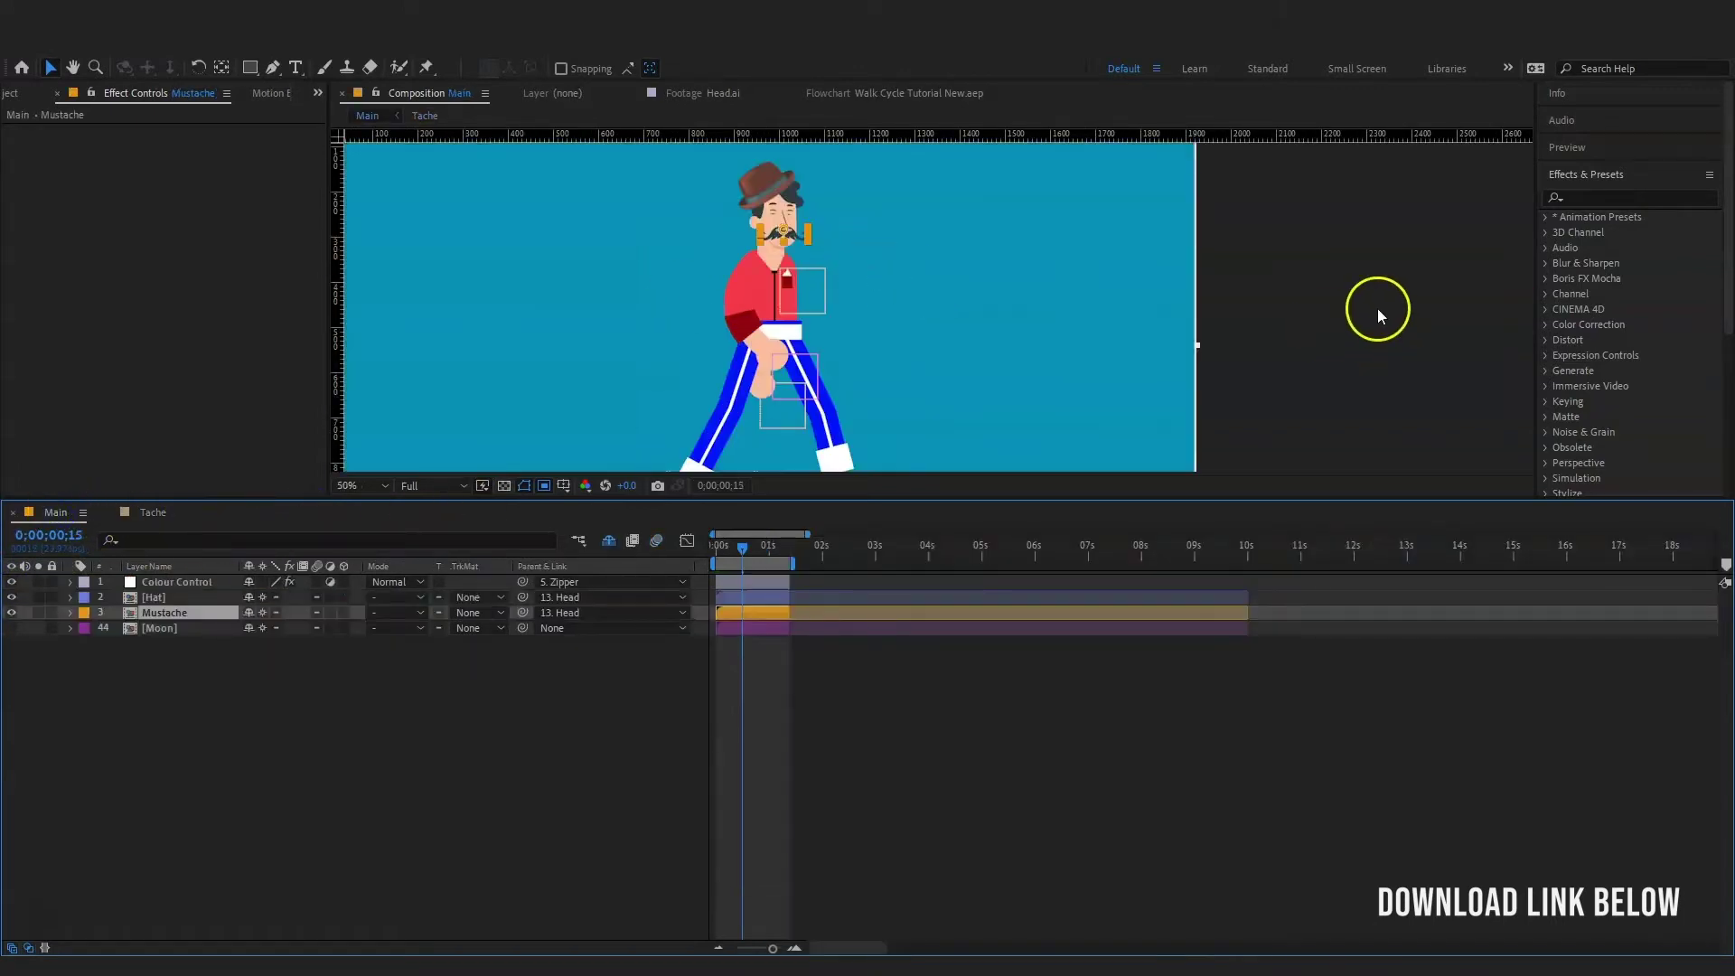
- In the Tache precomp, switch the visible mustache from Tache 02 to Tache 03
{"action": "left_click", "coordinate": [151, 613]}
{"action": "double_click", "coordinate": [153, 613]}
{"action": "left_click", "coordinate": [23, 619]}
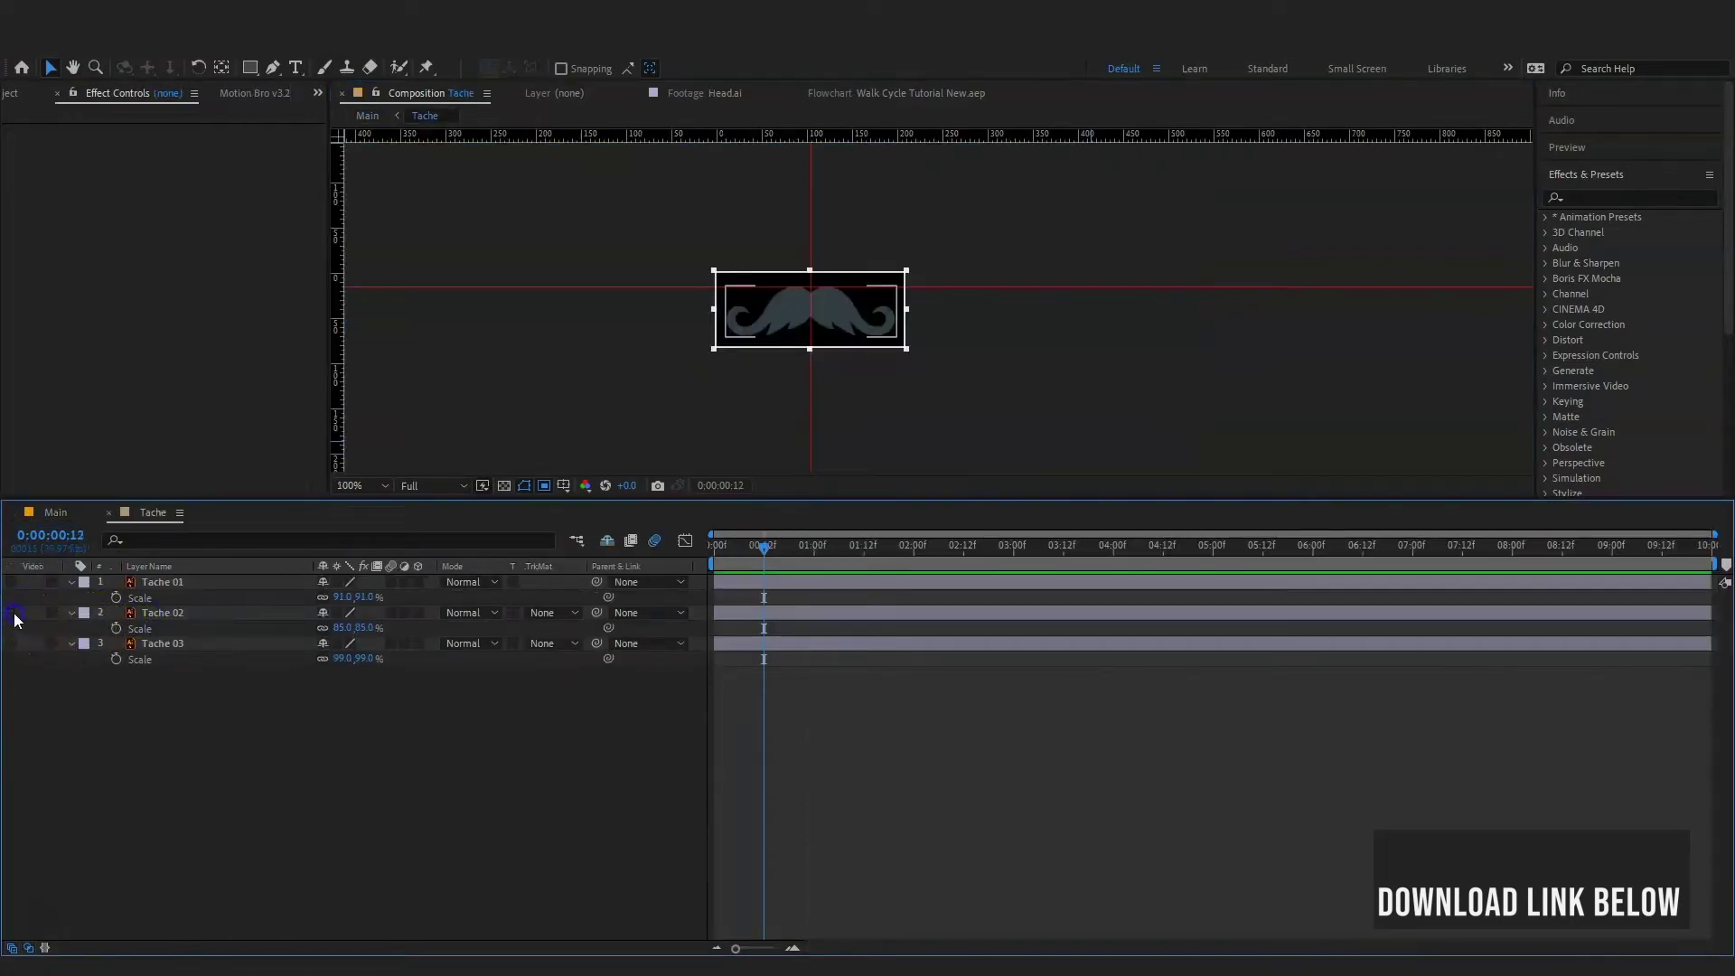
{"action": "left_click", "coordinate": [11, 644]}
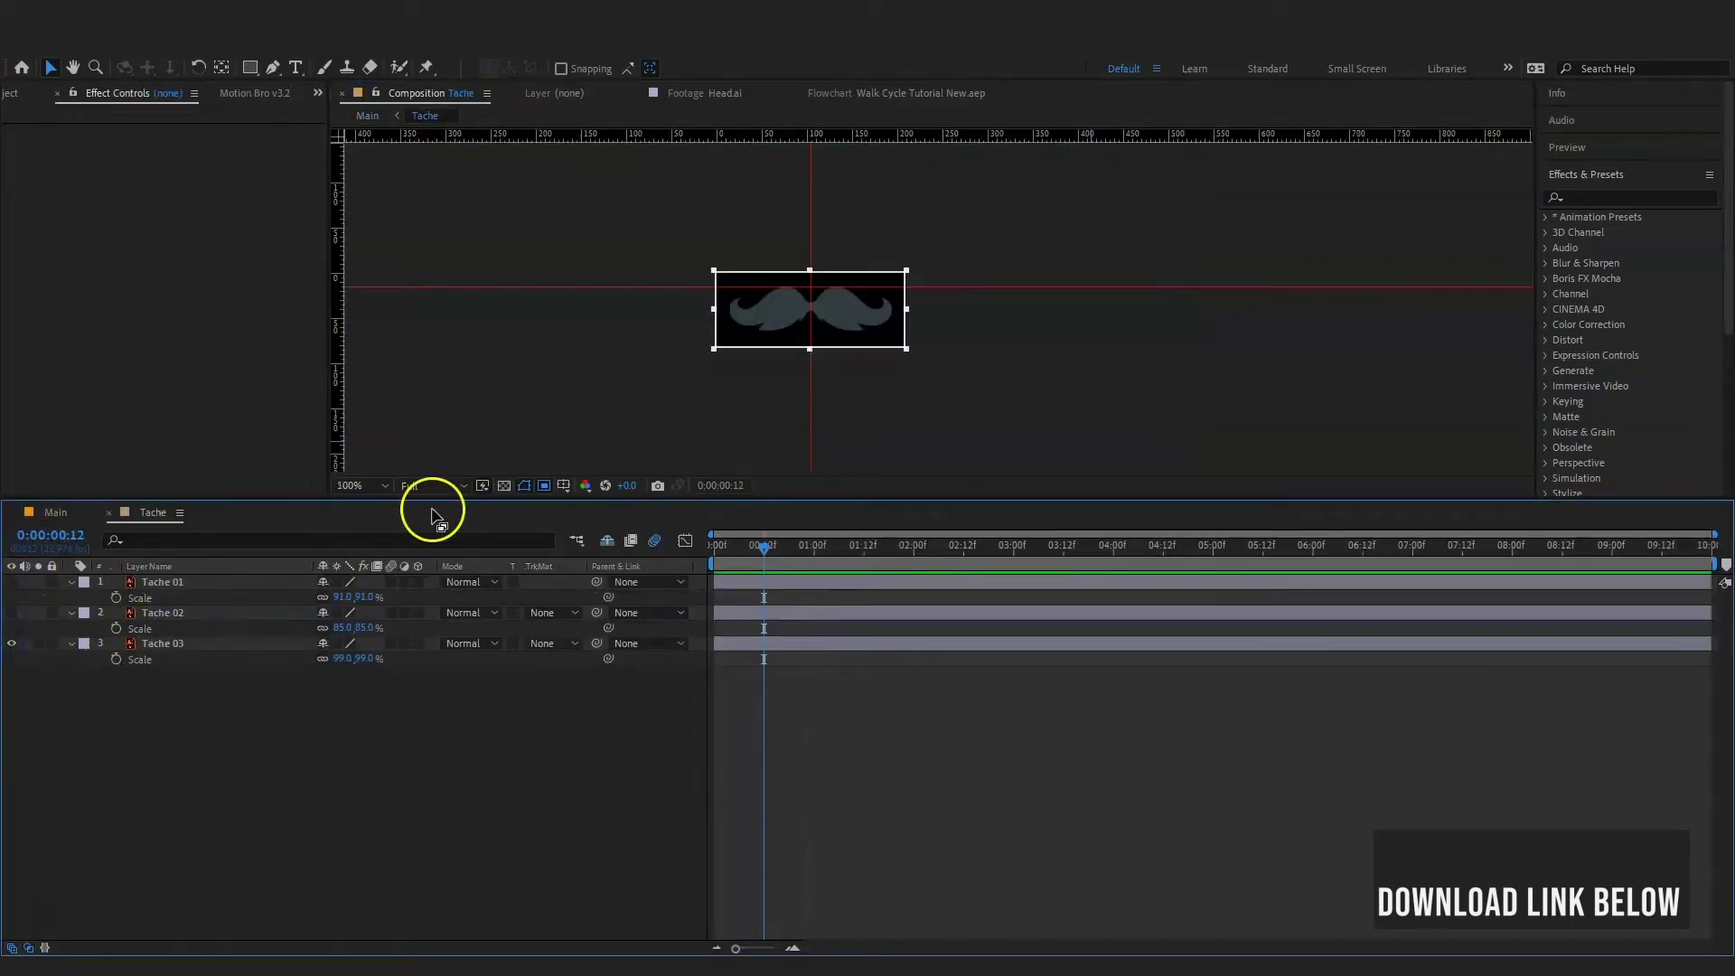
{"action": "left_click", "coordinate": [54, 511]}
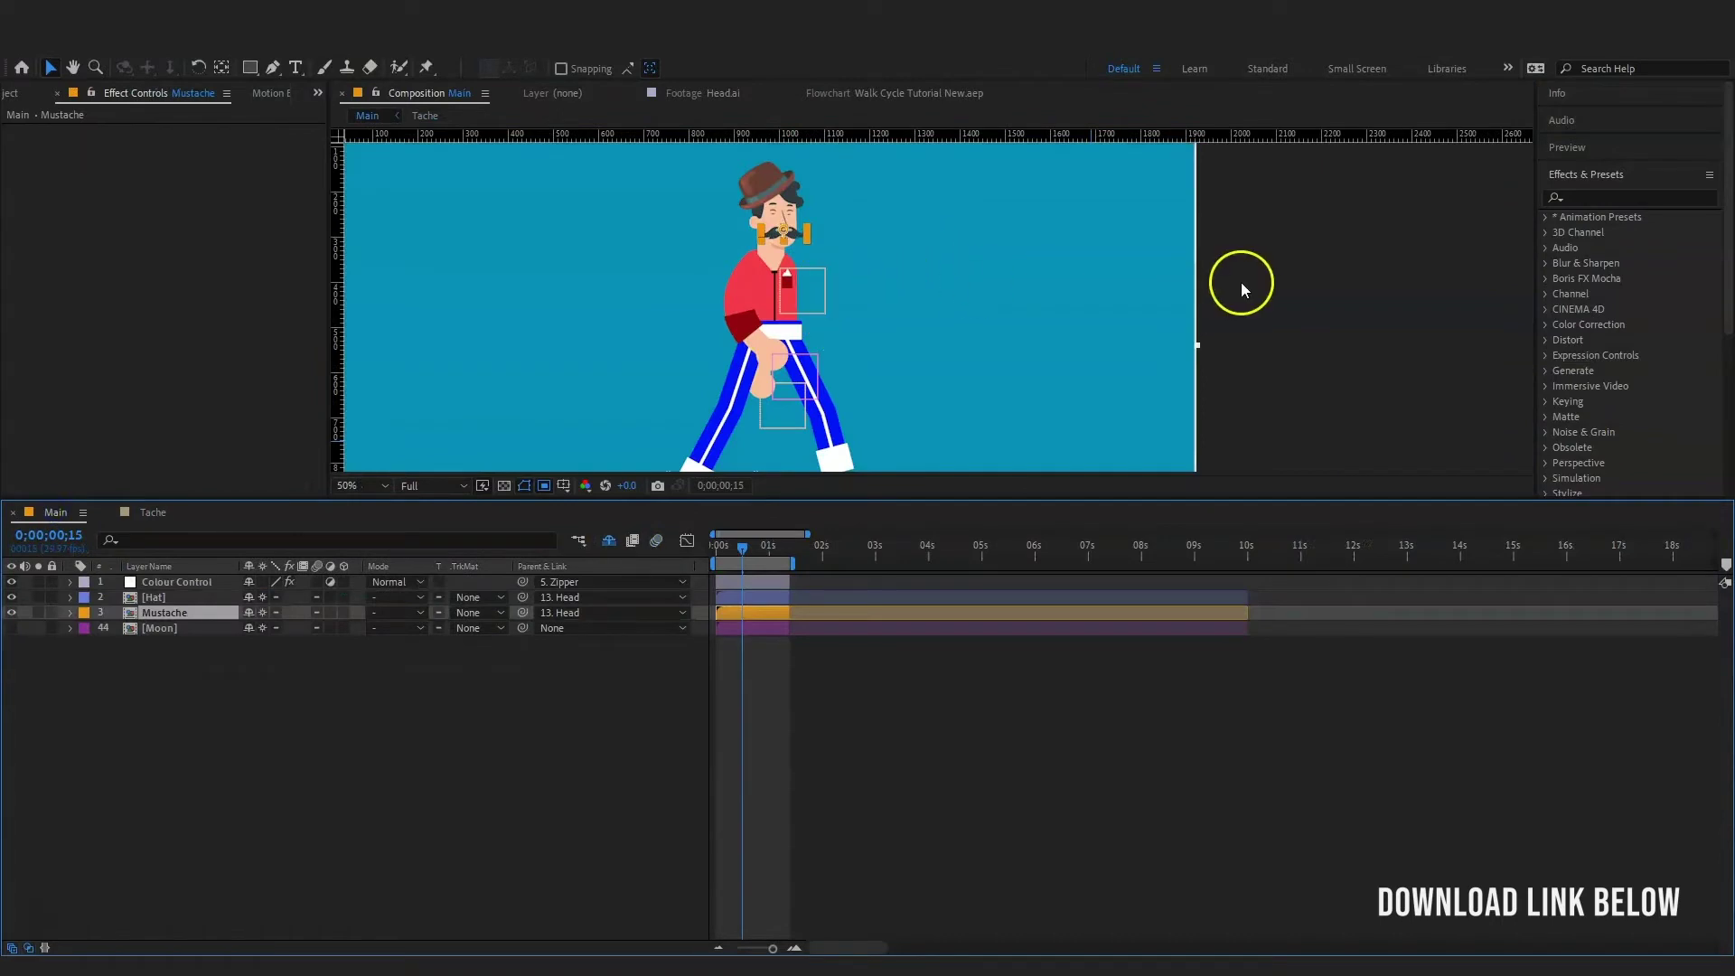
- Shorten the preview range, replay the walk cycle, and zoom in on the mustache precomp
{"action": "left_click_drag", "start_coordinate": [810, 535], "coordinate": [791, 535]}
{"action": "key", "text": "space"}
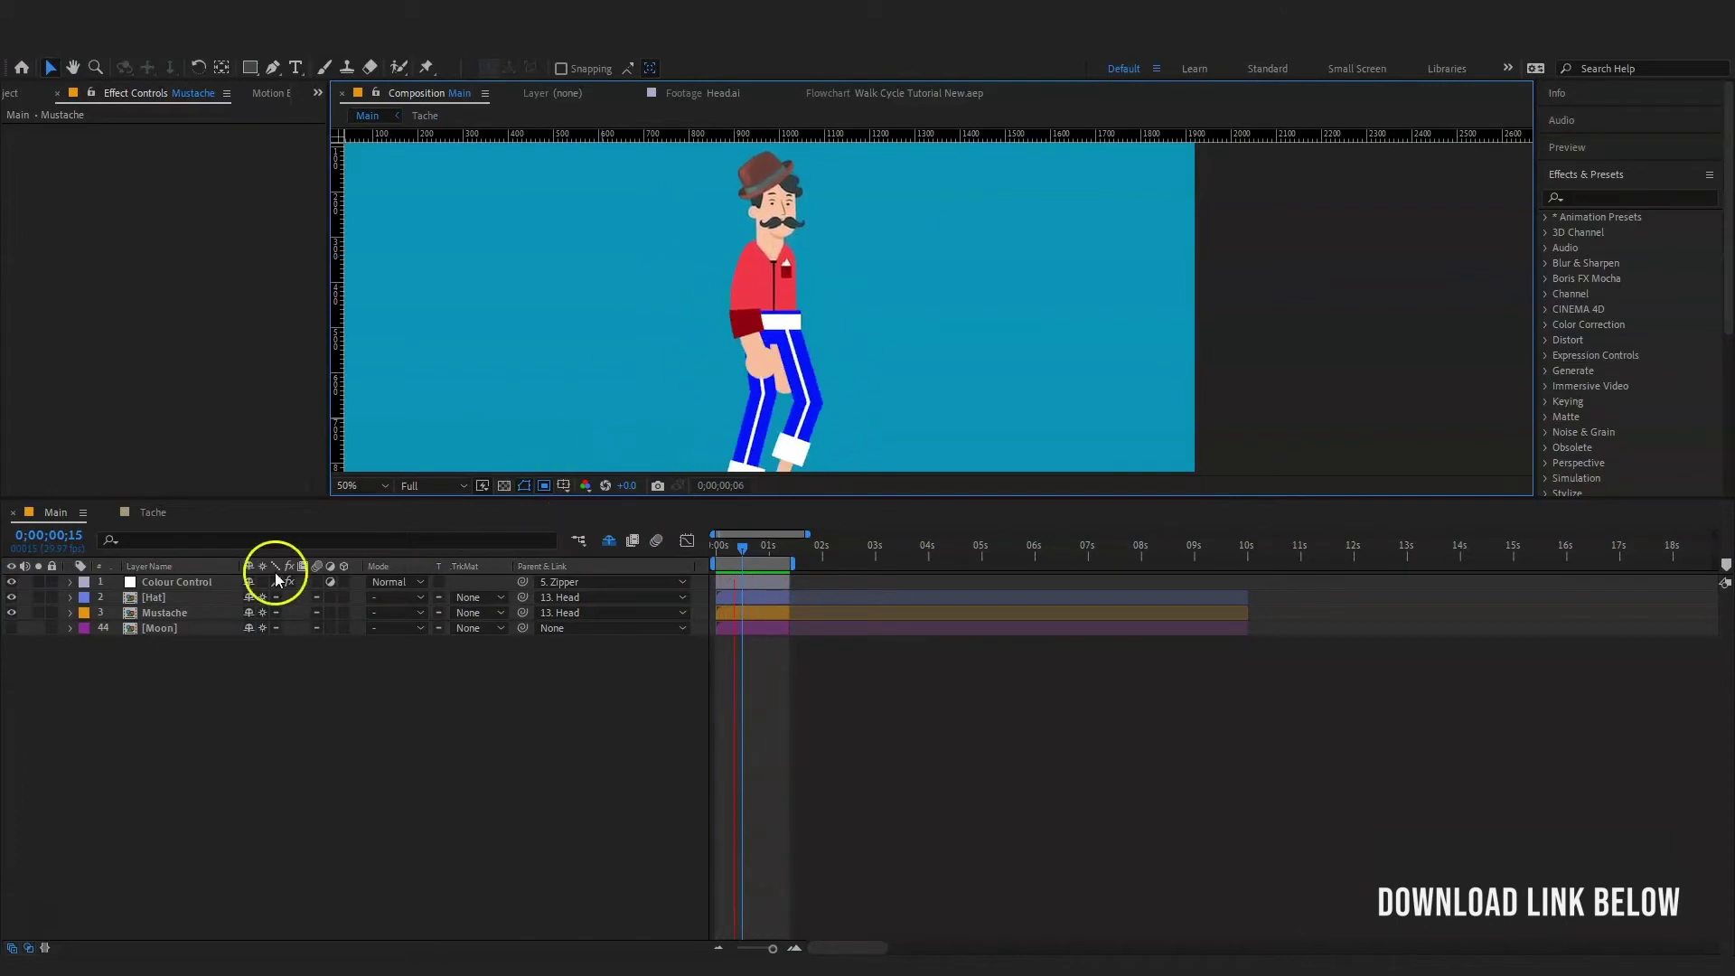
{"action": "left_click", "coordinate": [158, 617]}
{"action": "double_click", "coordinate": [159, 617]}
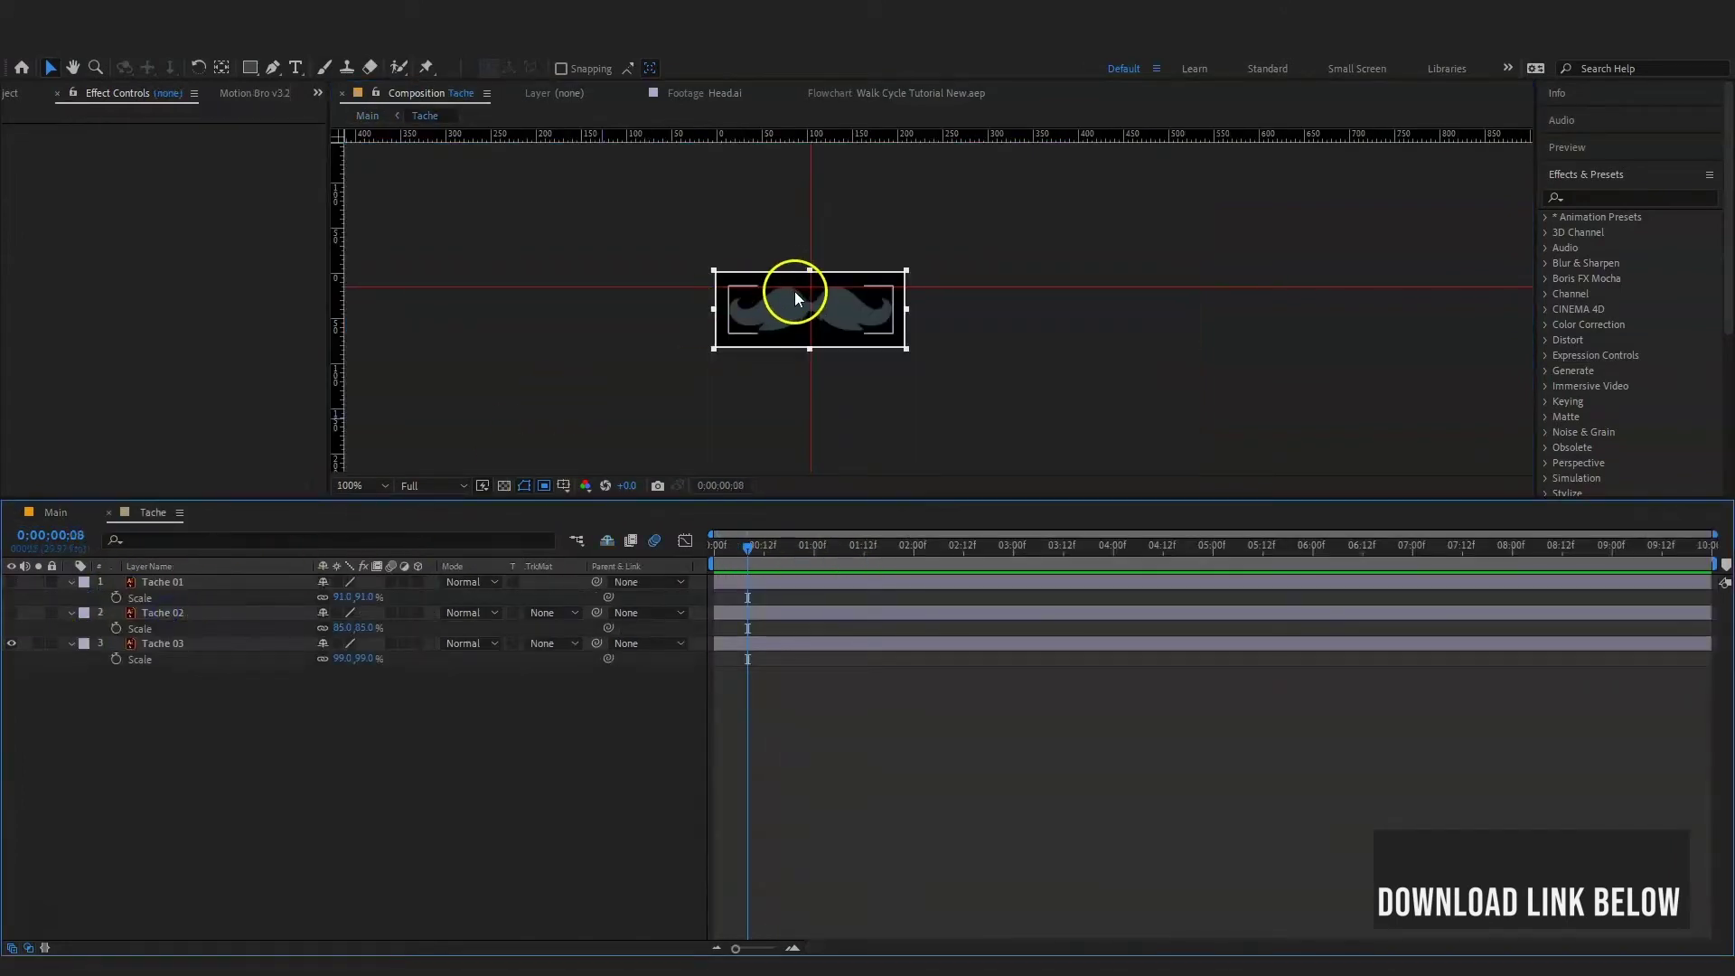
{"action": "key", "text": "period"}
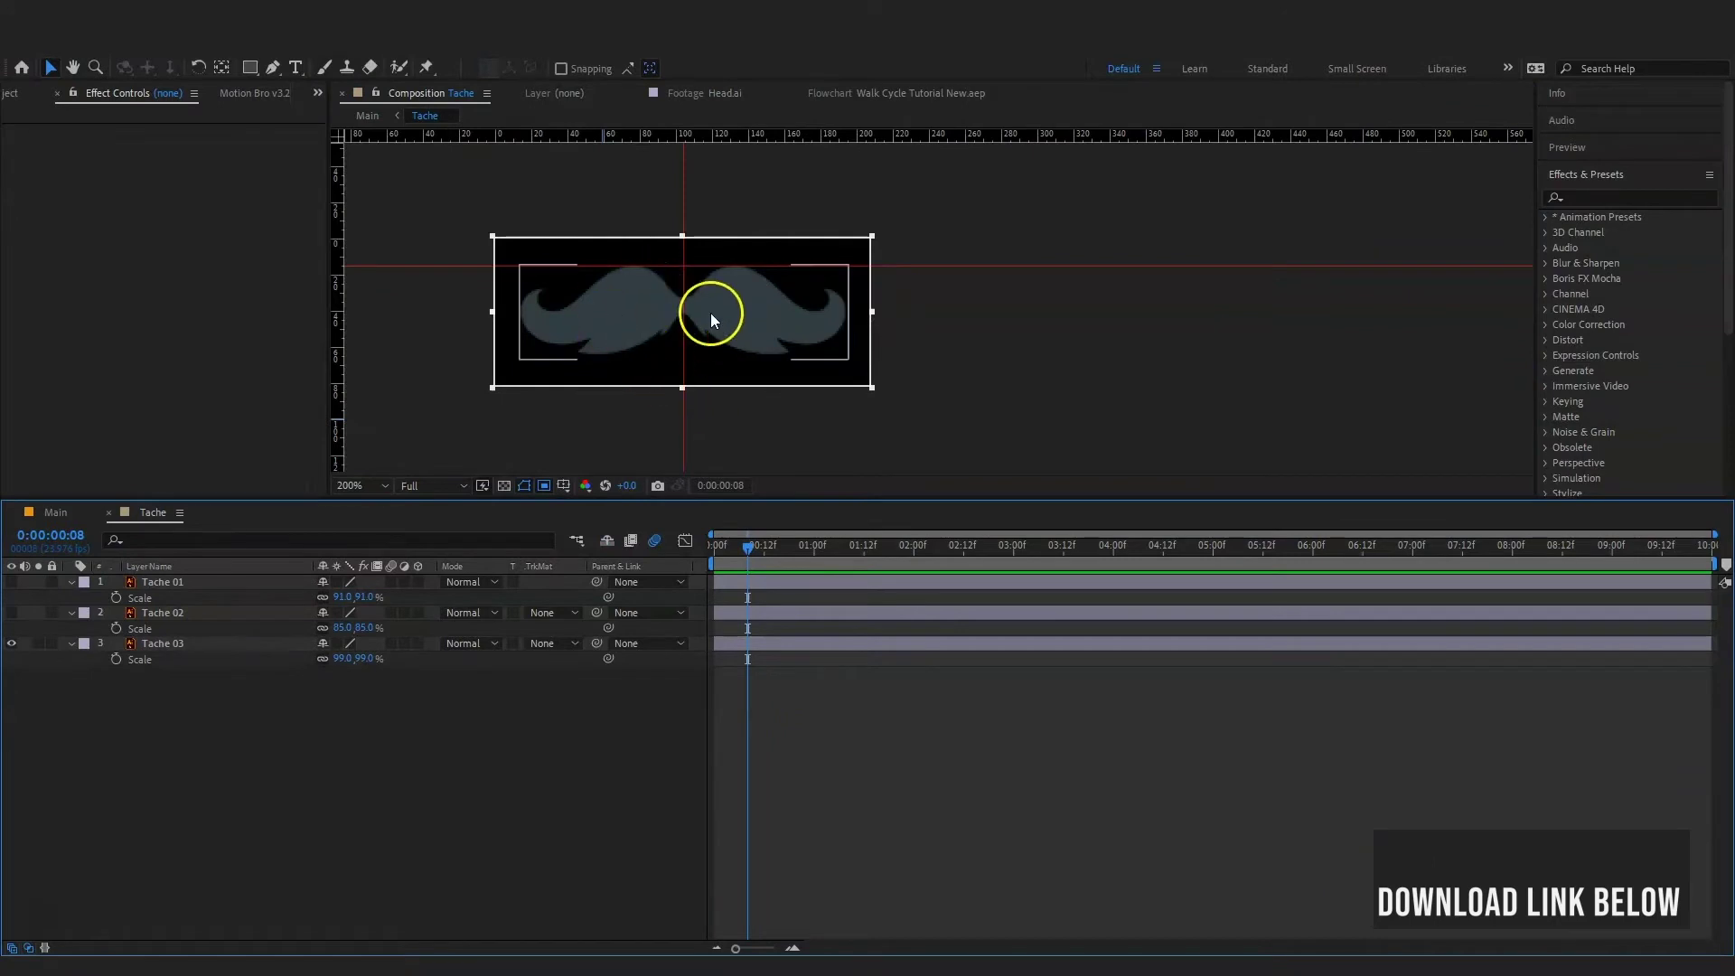
{"action": "left_click", "coordinate": [55, 514]}
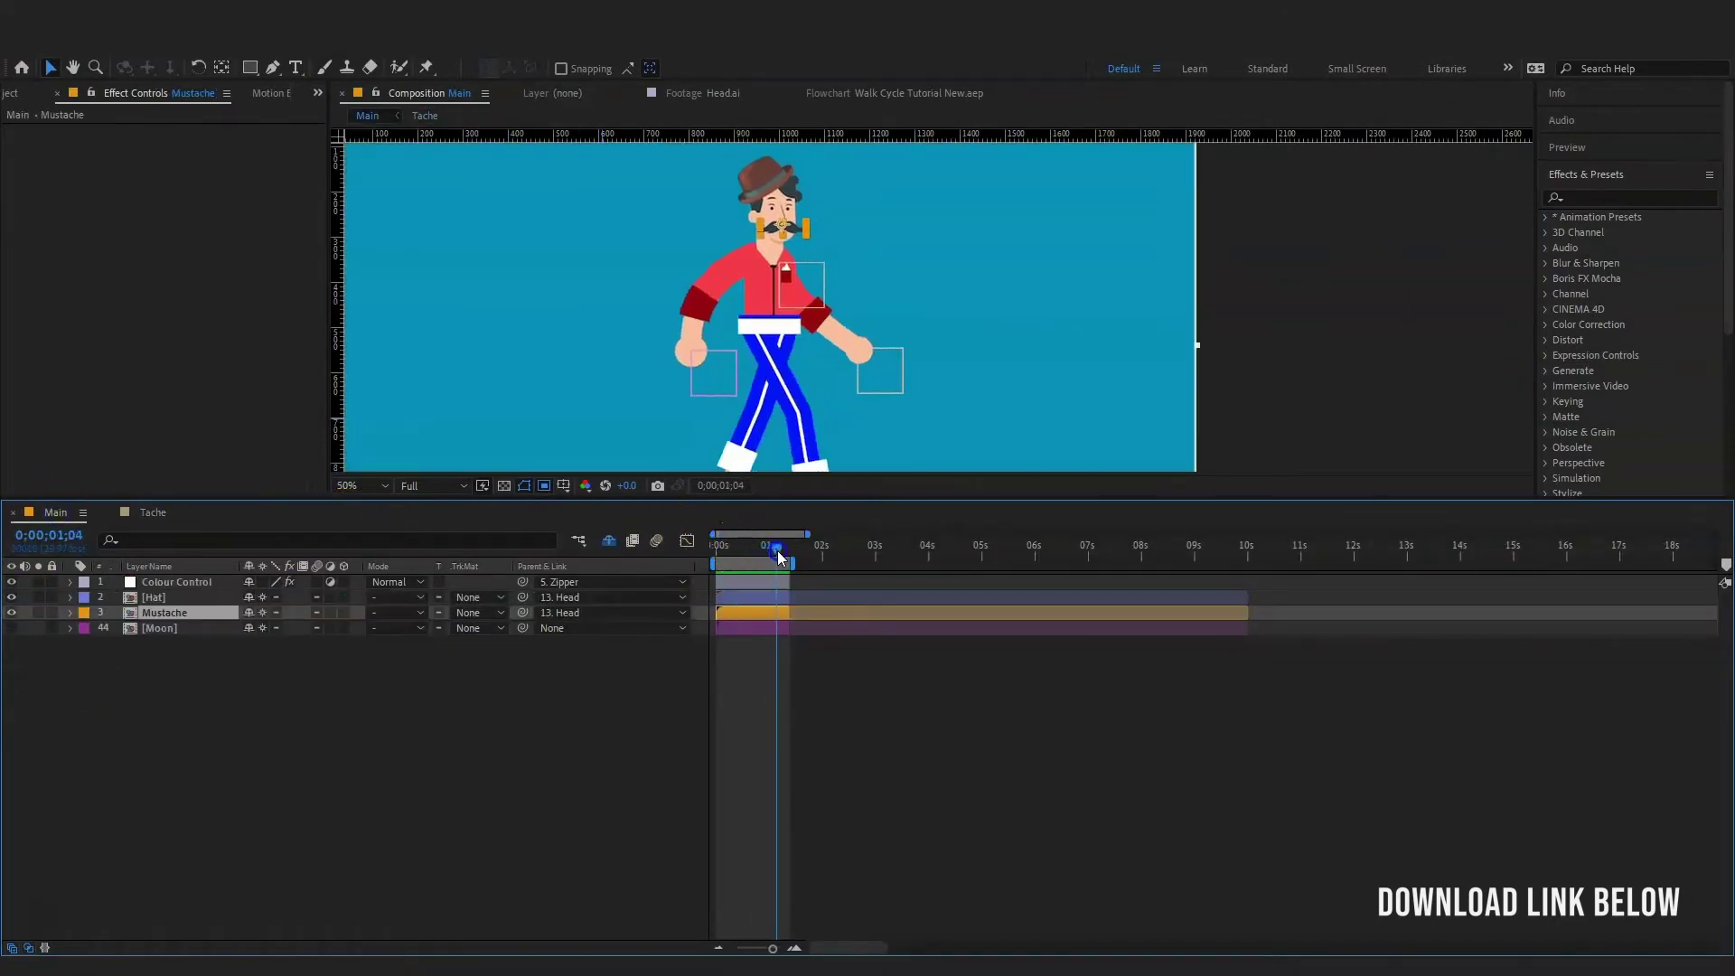
- Hide the Mustache layer, show the Moon layer, and hide Layer 1 inside the Moon precomp
{"action": "left_click_drag", "start_coordinate": [743, 547], "coordinate": [753, 552]}
{"action": "left_click", "coordinate": [11, 612]}
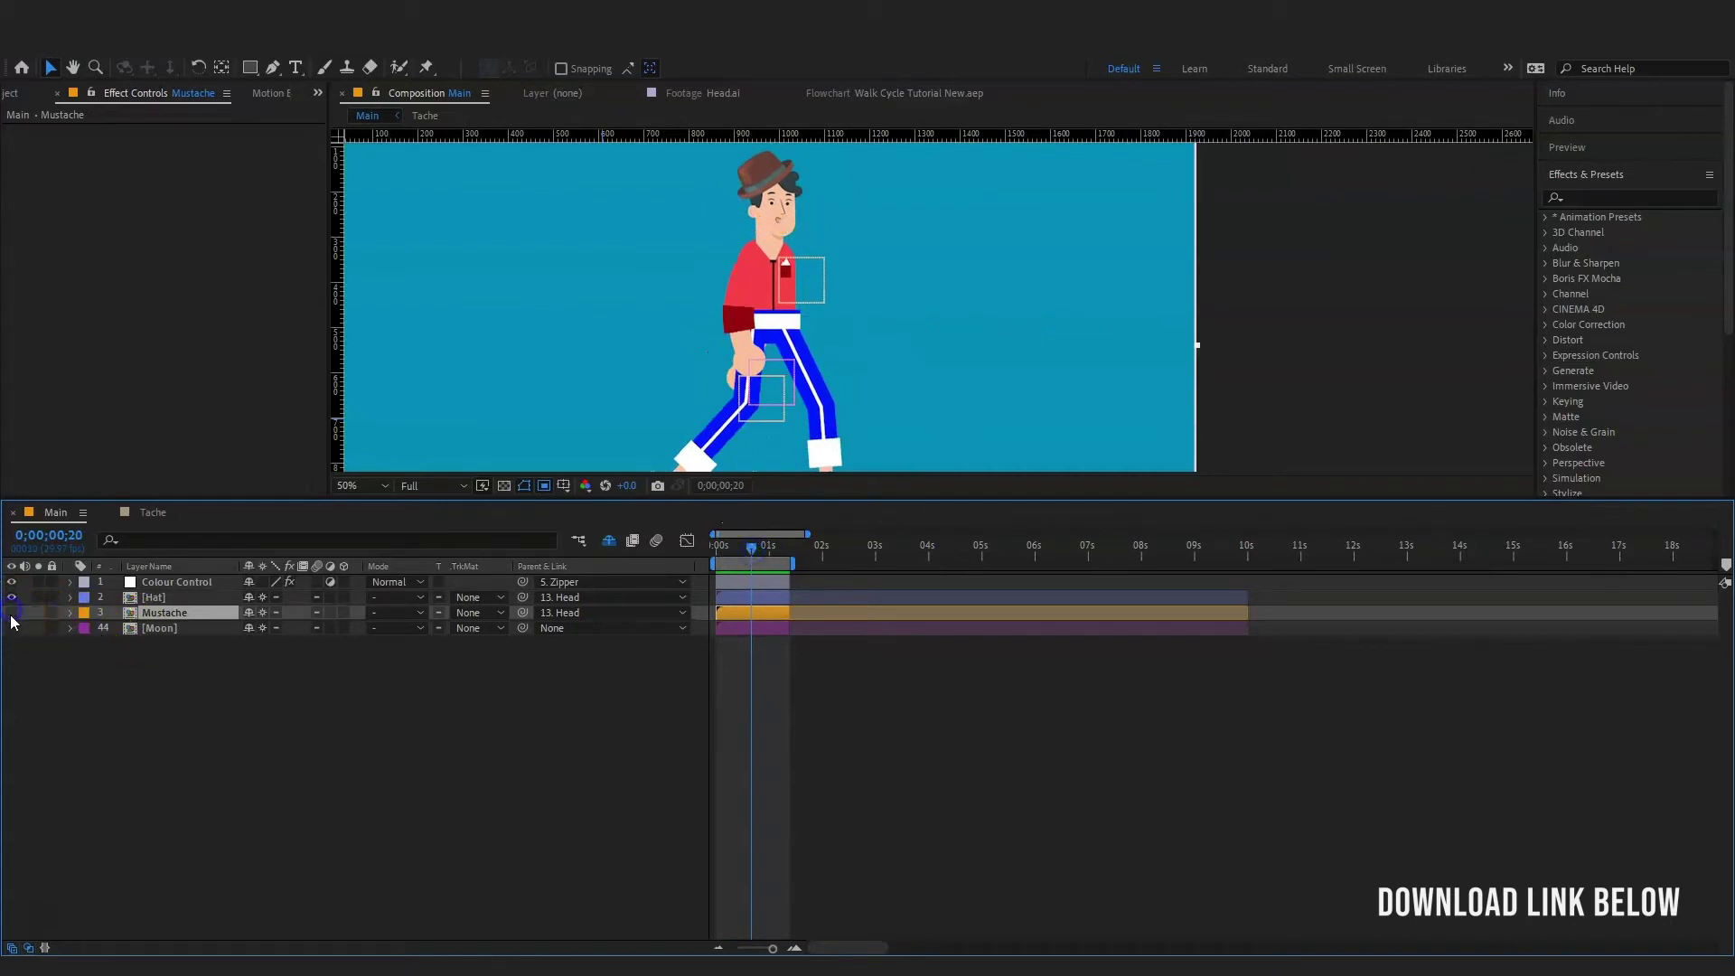
{"action": "left_click", "coordinate": [10, 628]}
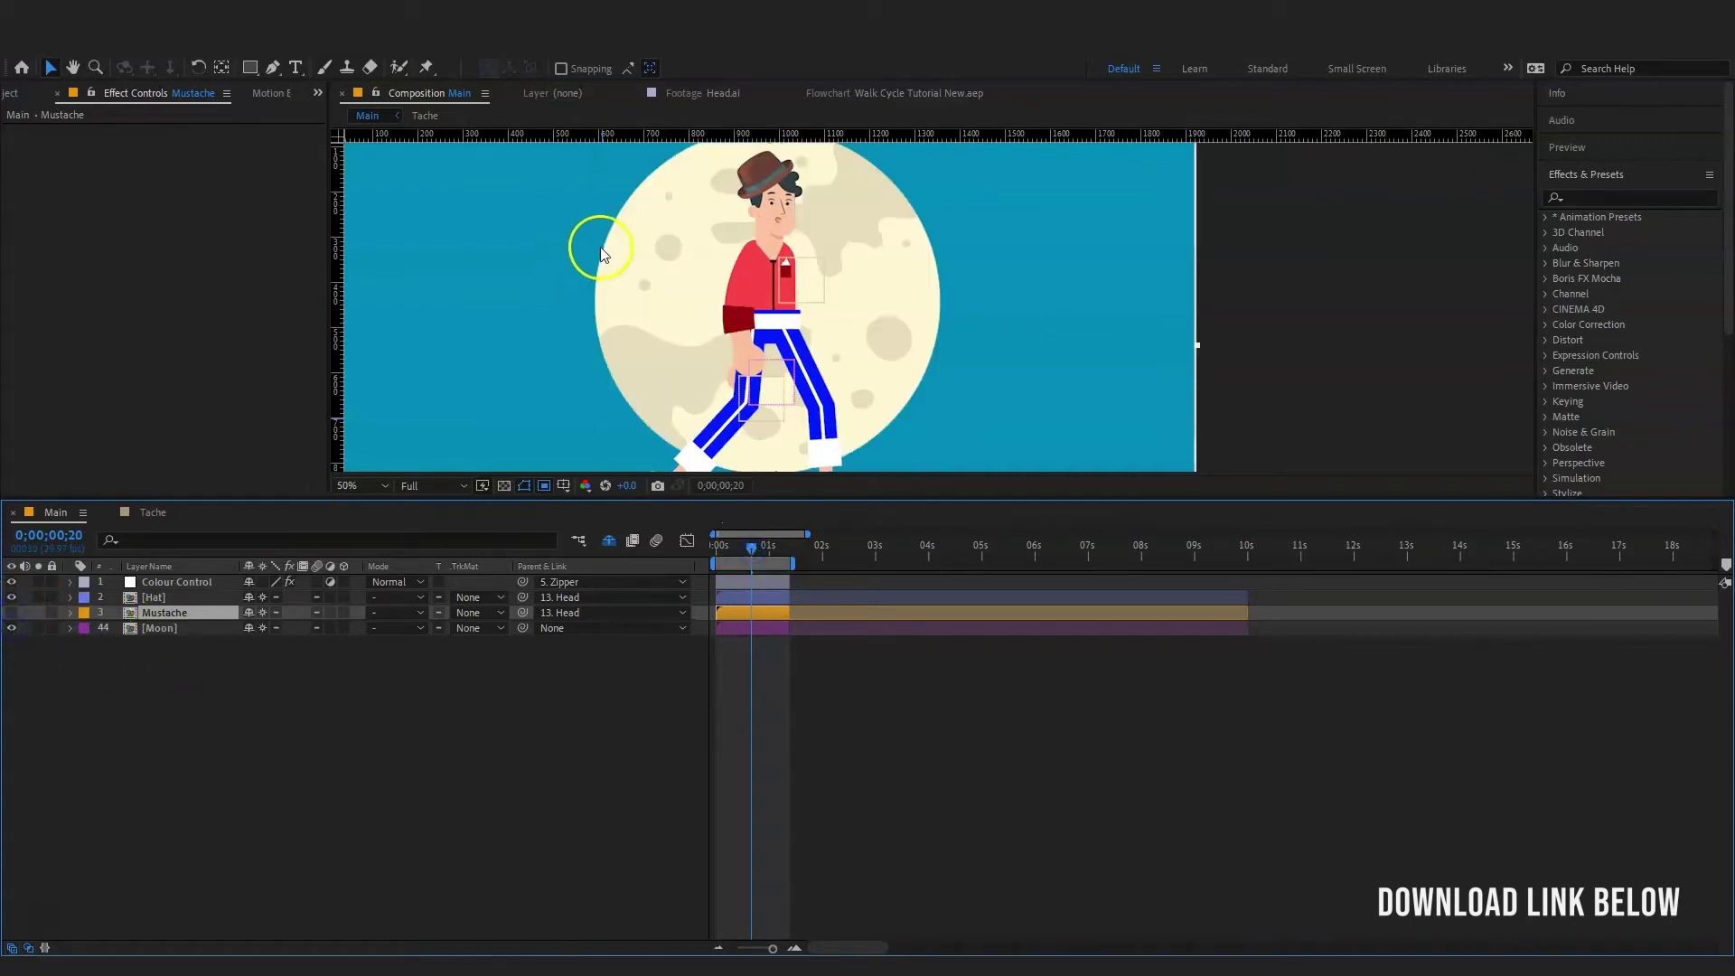
{"action": "scroll", "coordinate": [602, 249], "scroll_direction": "down", "scroll_amount": 2}
{"action": "scroll", "coordinate": [842, 348], "scroll_direction": "up", "scroll_amount": 2}
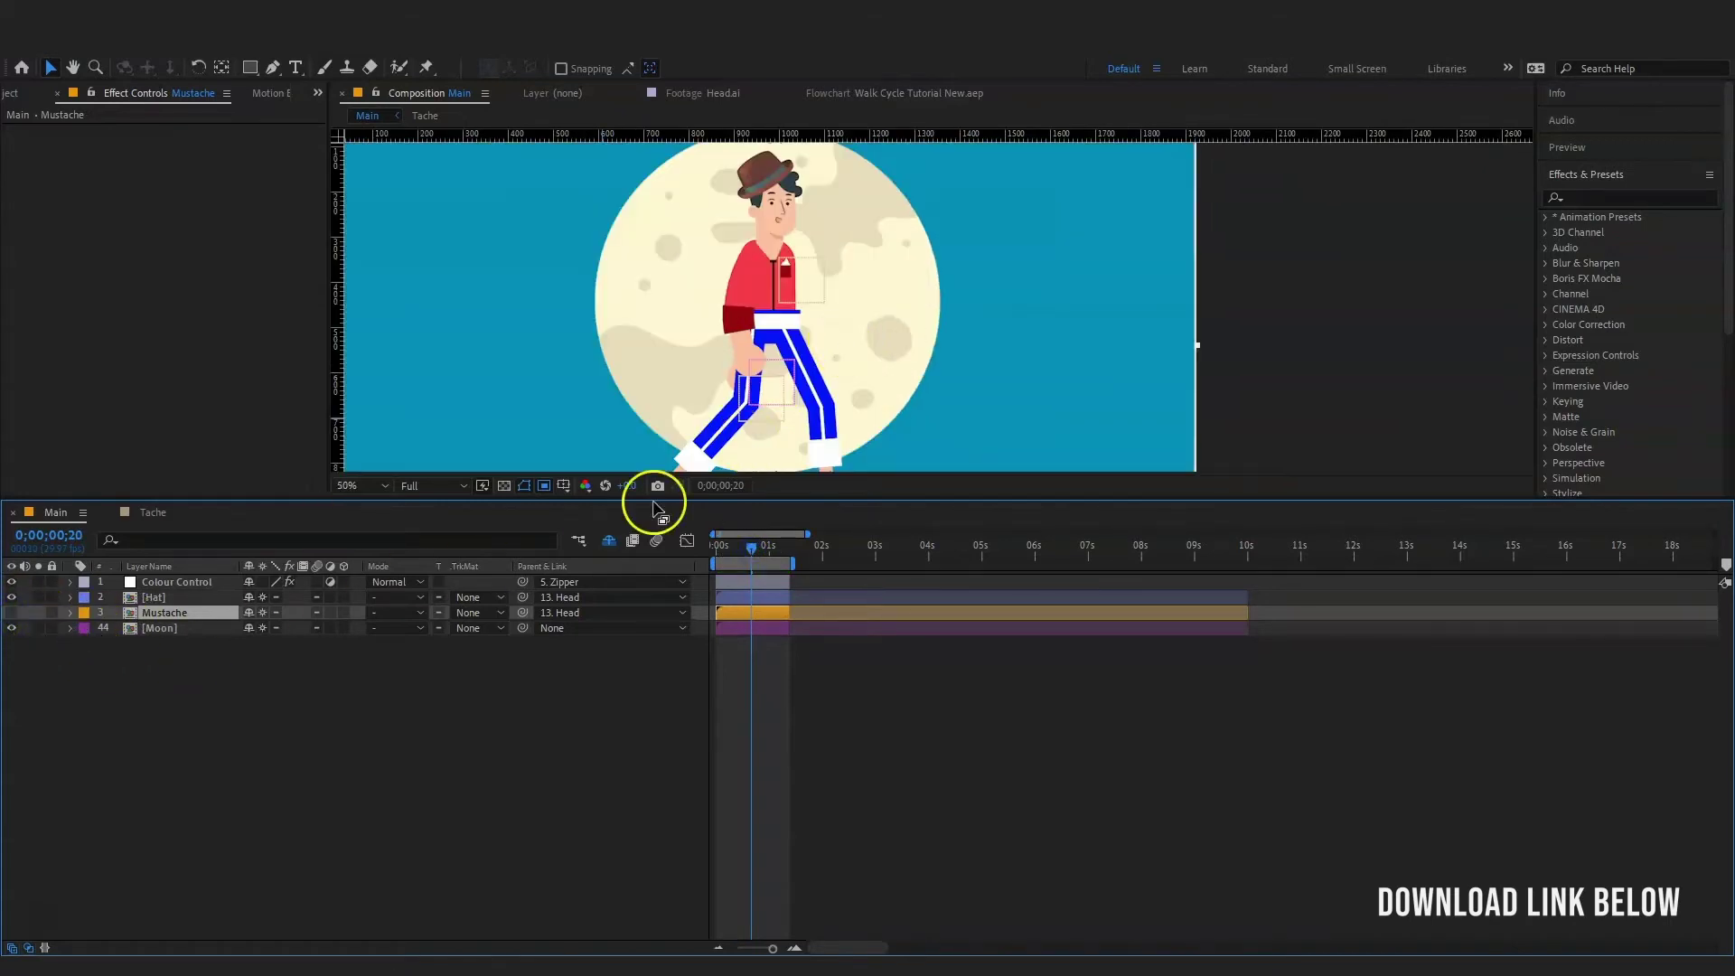
{"action": "double_click", "coordinate": [168, 629]}
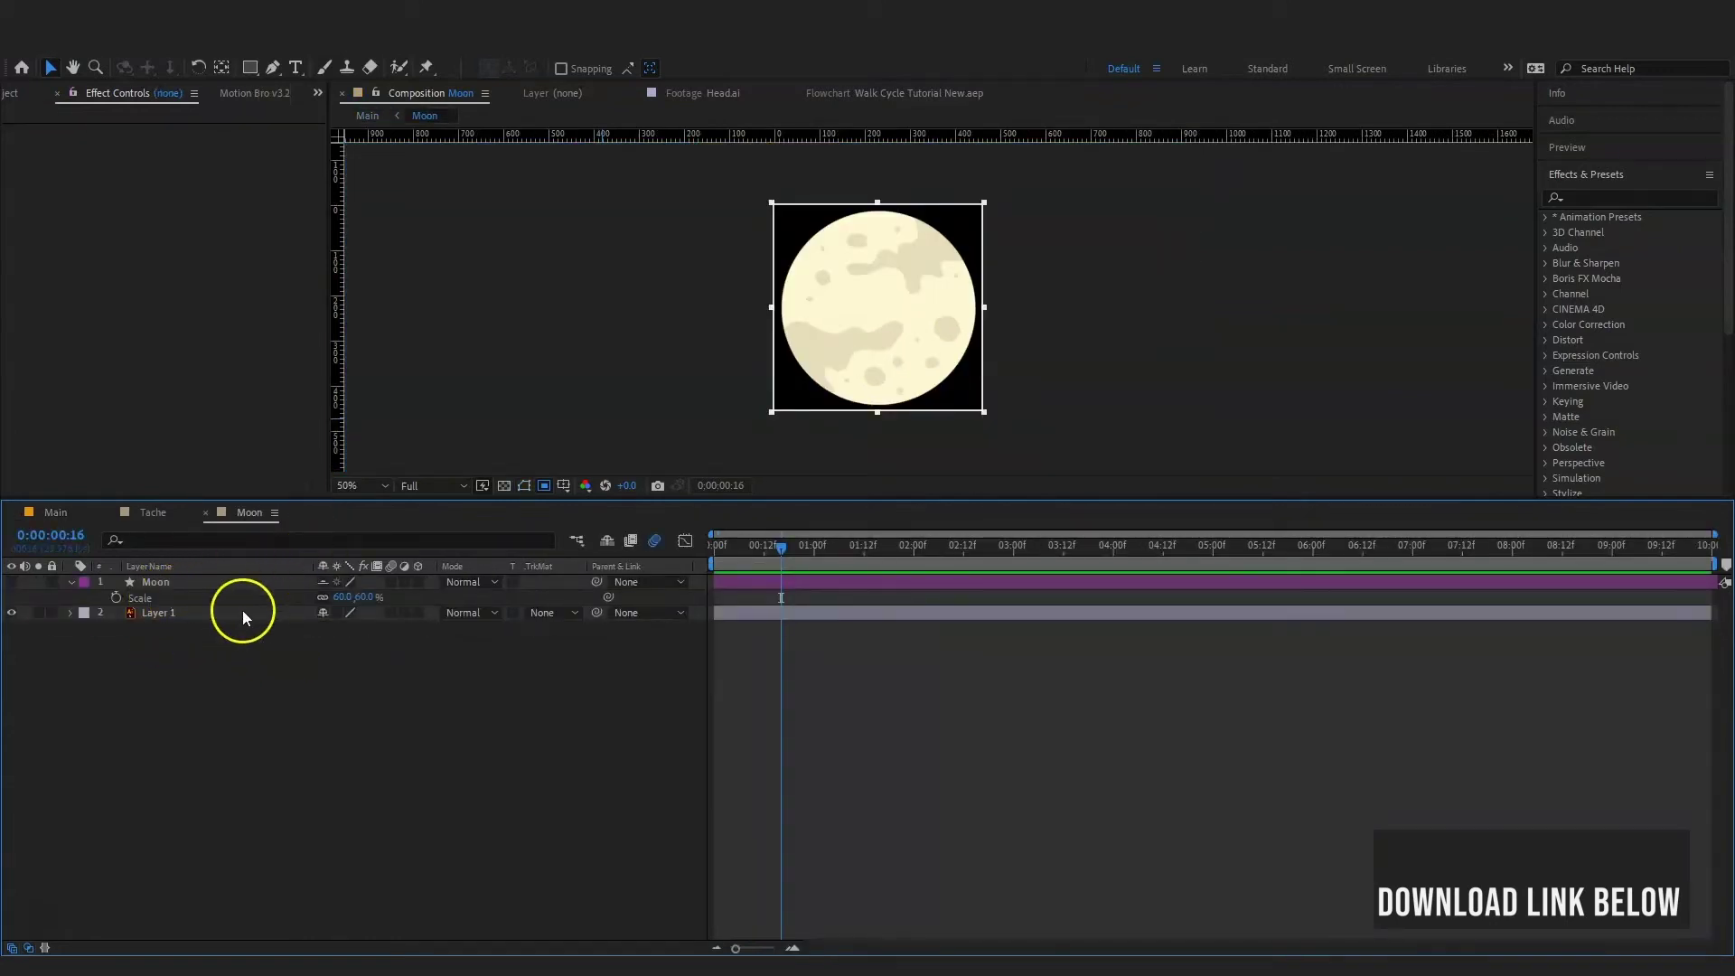
{"action": "scroll", "coordinate": [999, 326], "scroll_direction": "up", "scroll_amount": 2}
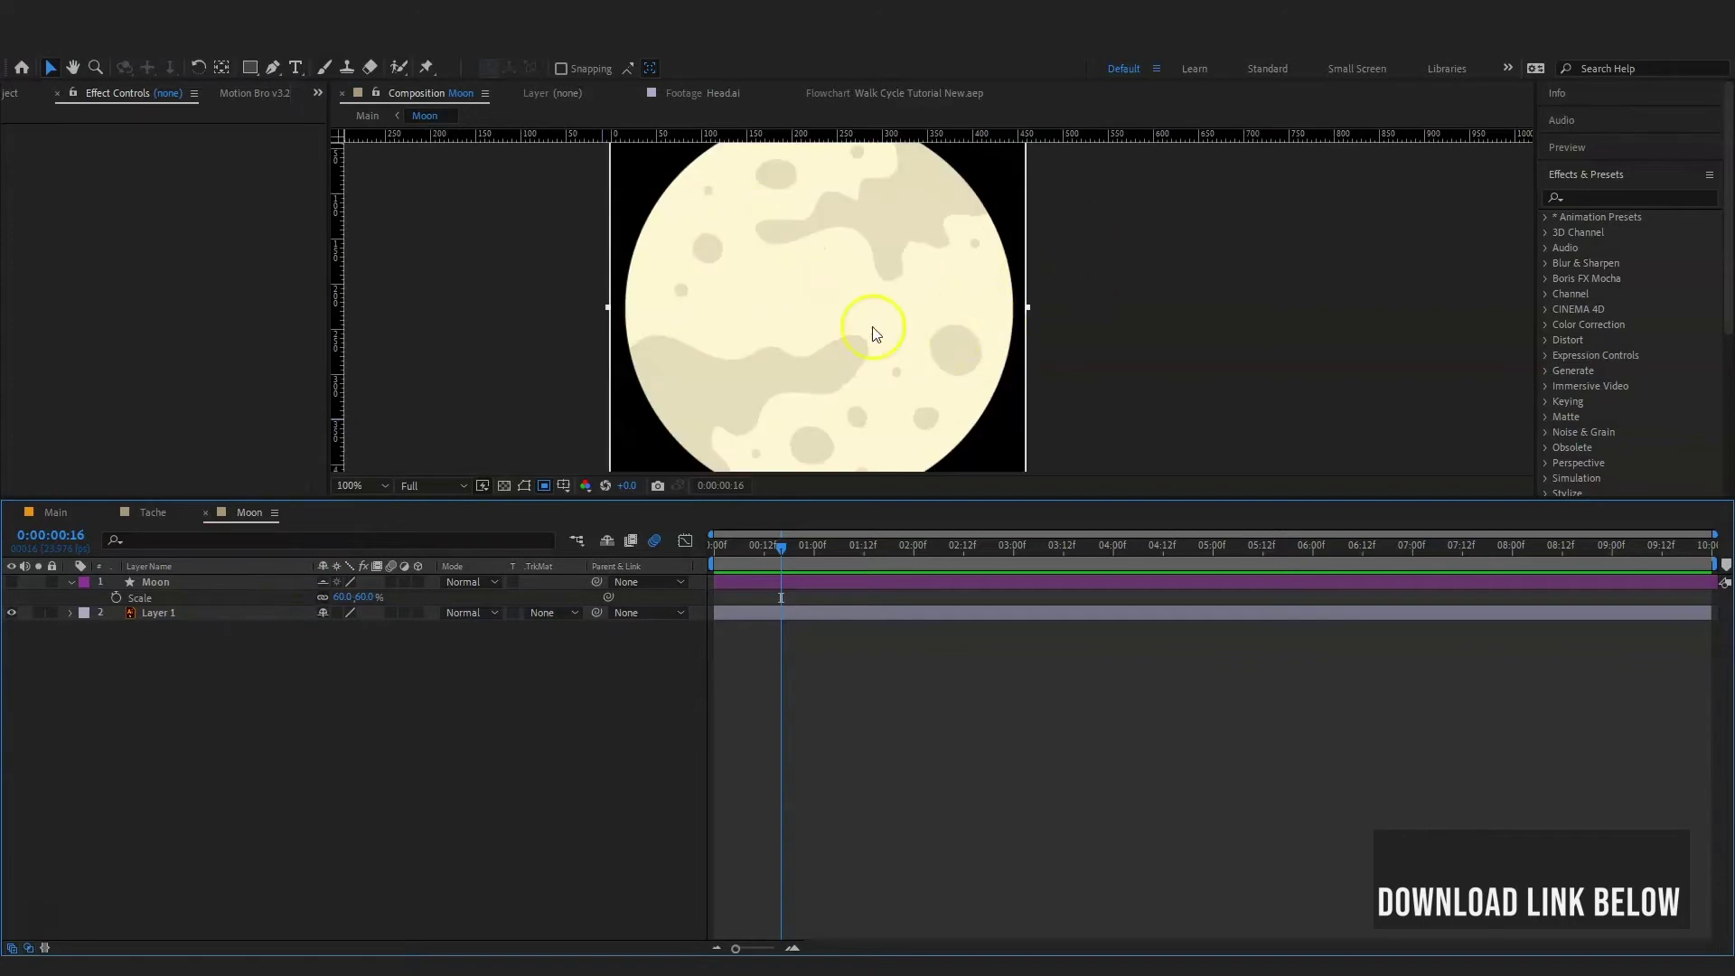
{"action": "left_click", "coordinate": [16, 612]}
{"action": "left_click", "coordinate": [55, 512]}
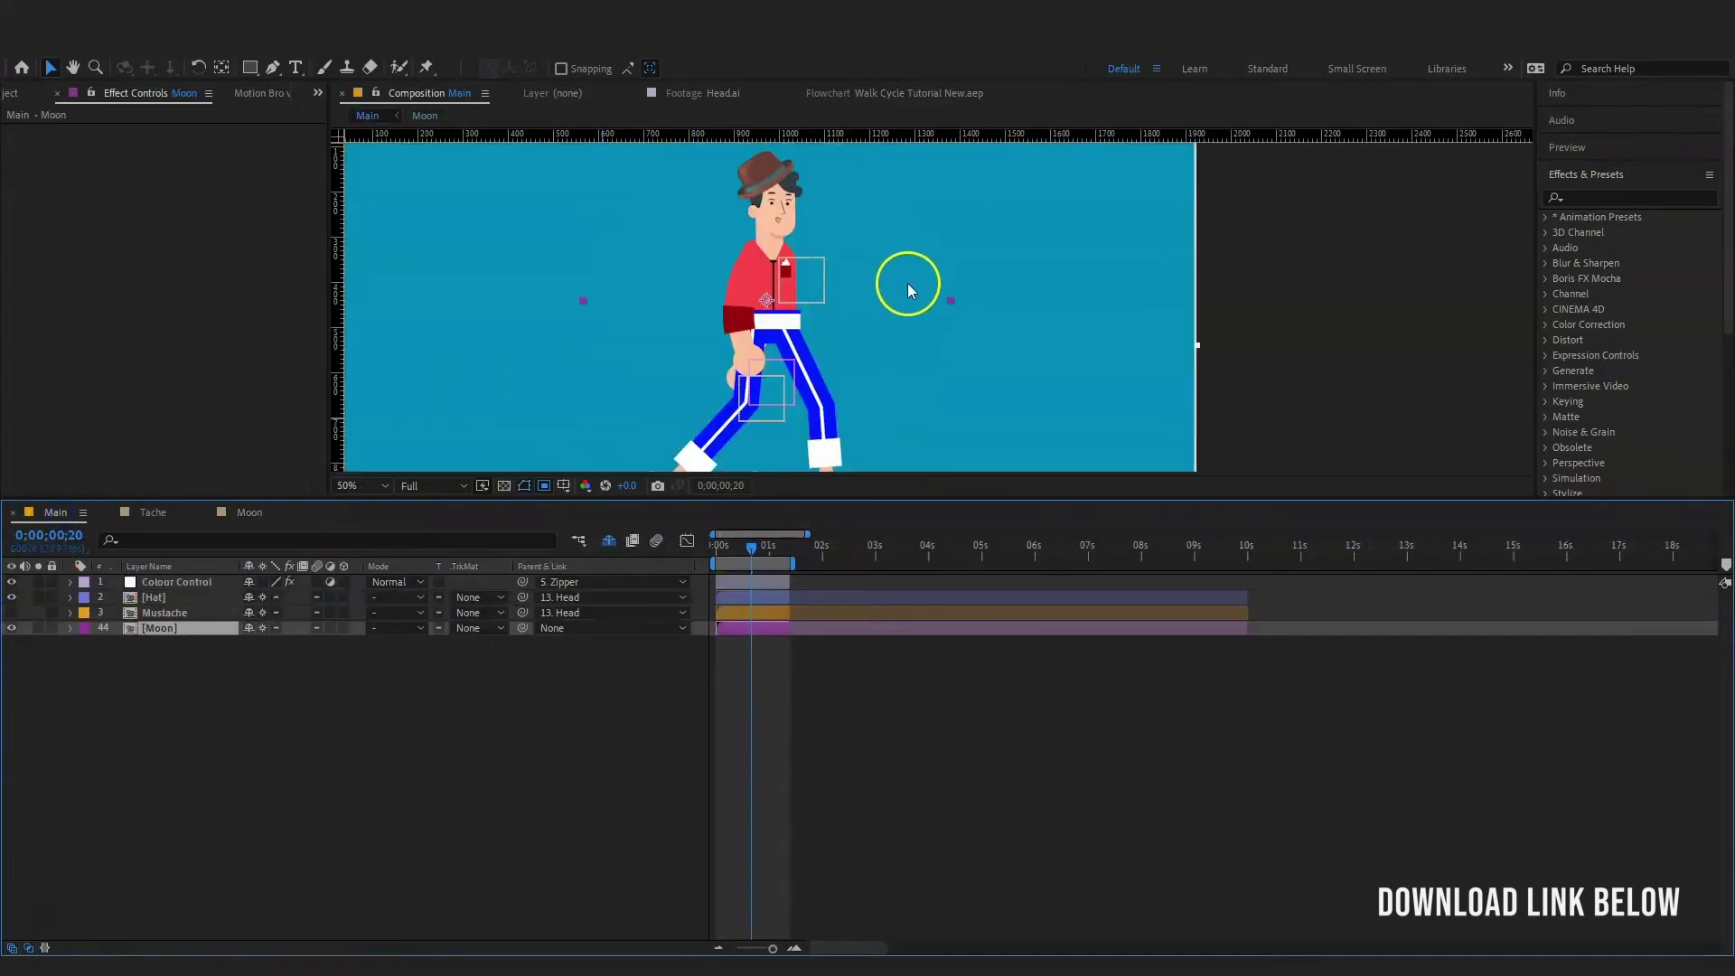
{"action": "scroll", "coordinate": [907, 283], "scroll_direction": "down", "scroll_amount": 2}
{"action": "scroll", "coordinate": [909, 289], "scroll_direction": "up", "scroll_amount": 1}
{"action": "left_click", "coordinate": [1126, 305]}
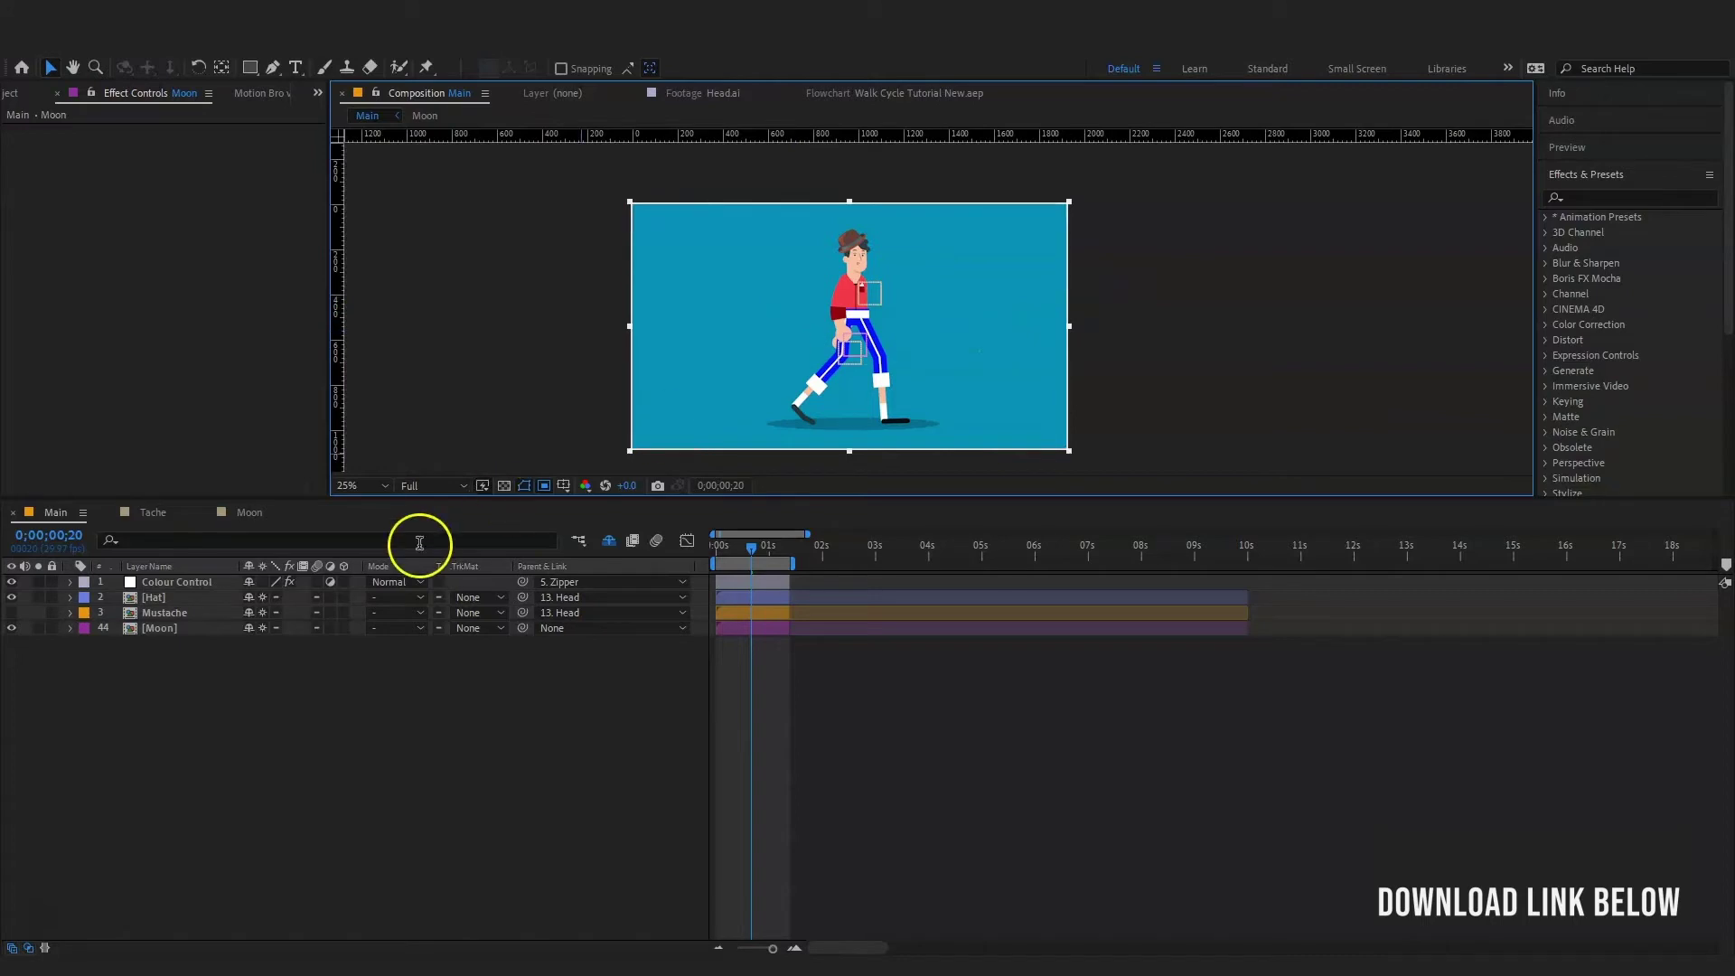
- Check the Motion Bro, Tache and Moon tabs, then show Project from the » overflow menu
{"action": "left_click", "coordinate": [268, 94]}
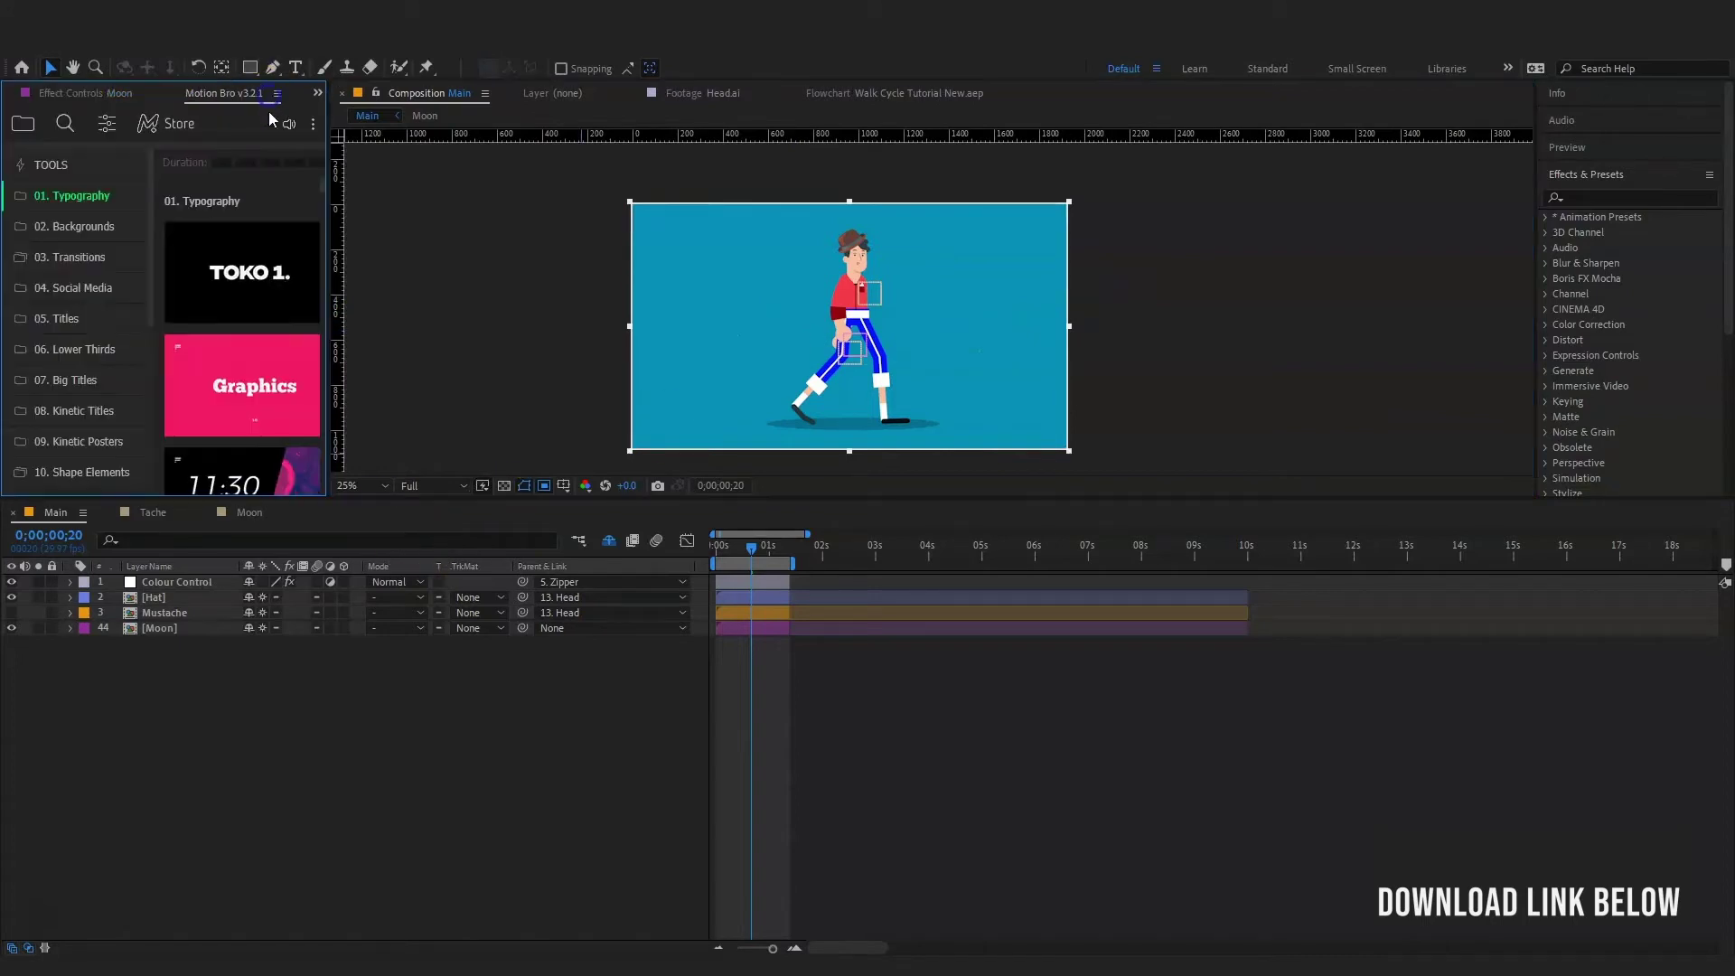
{"action": "left_click", "coordinate": [111, 94]}
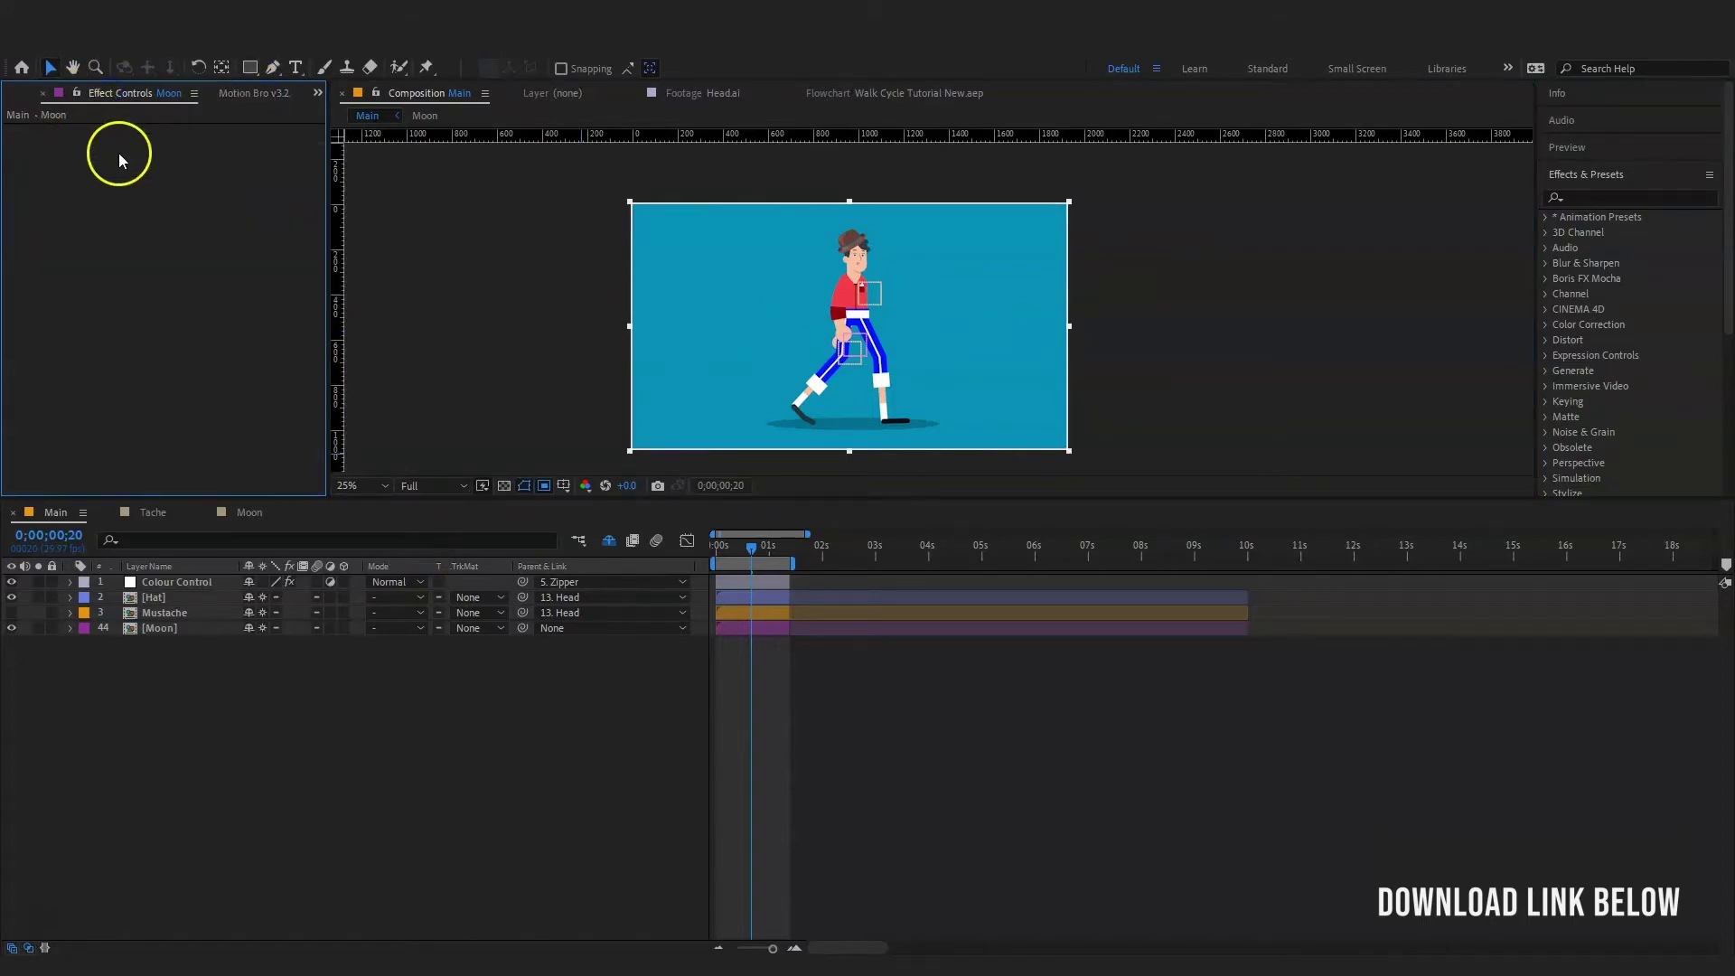
{"action": "left_click", "coordinate": [157, 514]}
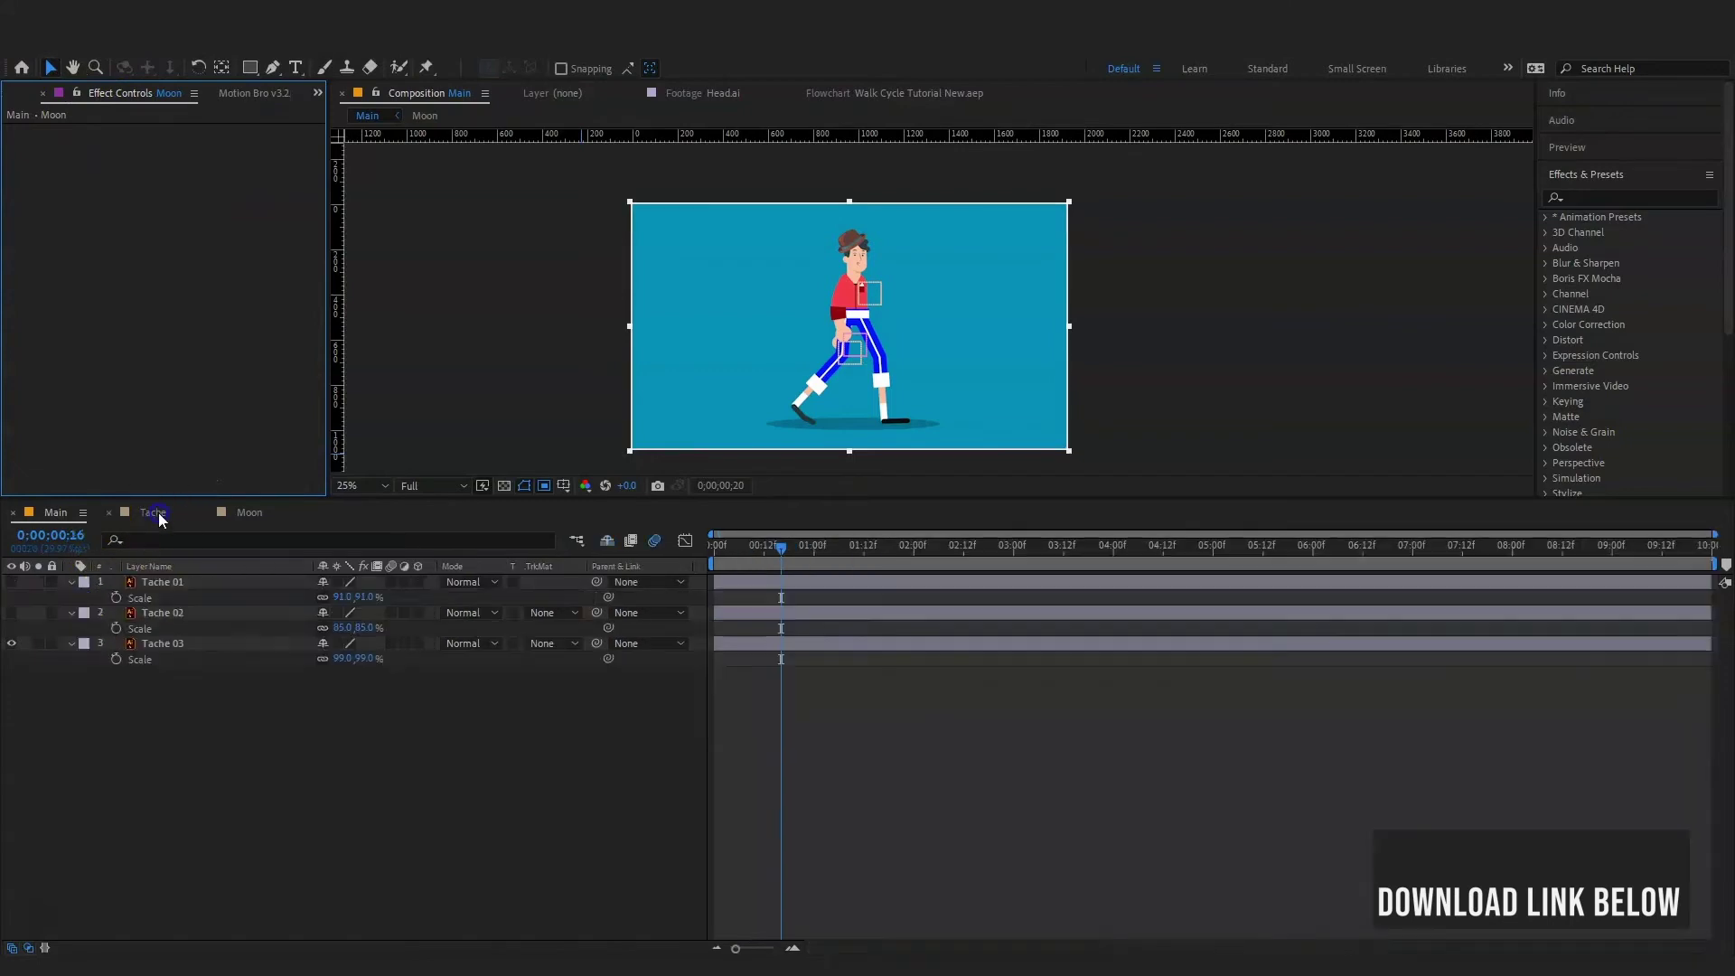
{"action": "left_click", "coordinate": [246, 511]}
{"action": "left_click", "coordinate": [58, 513]}
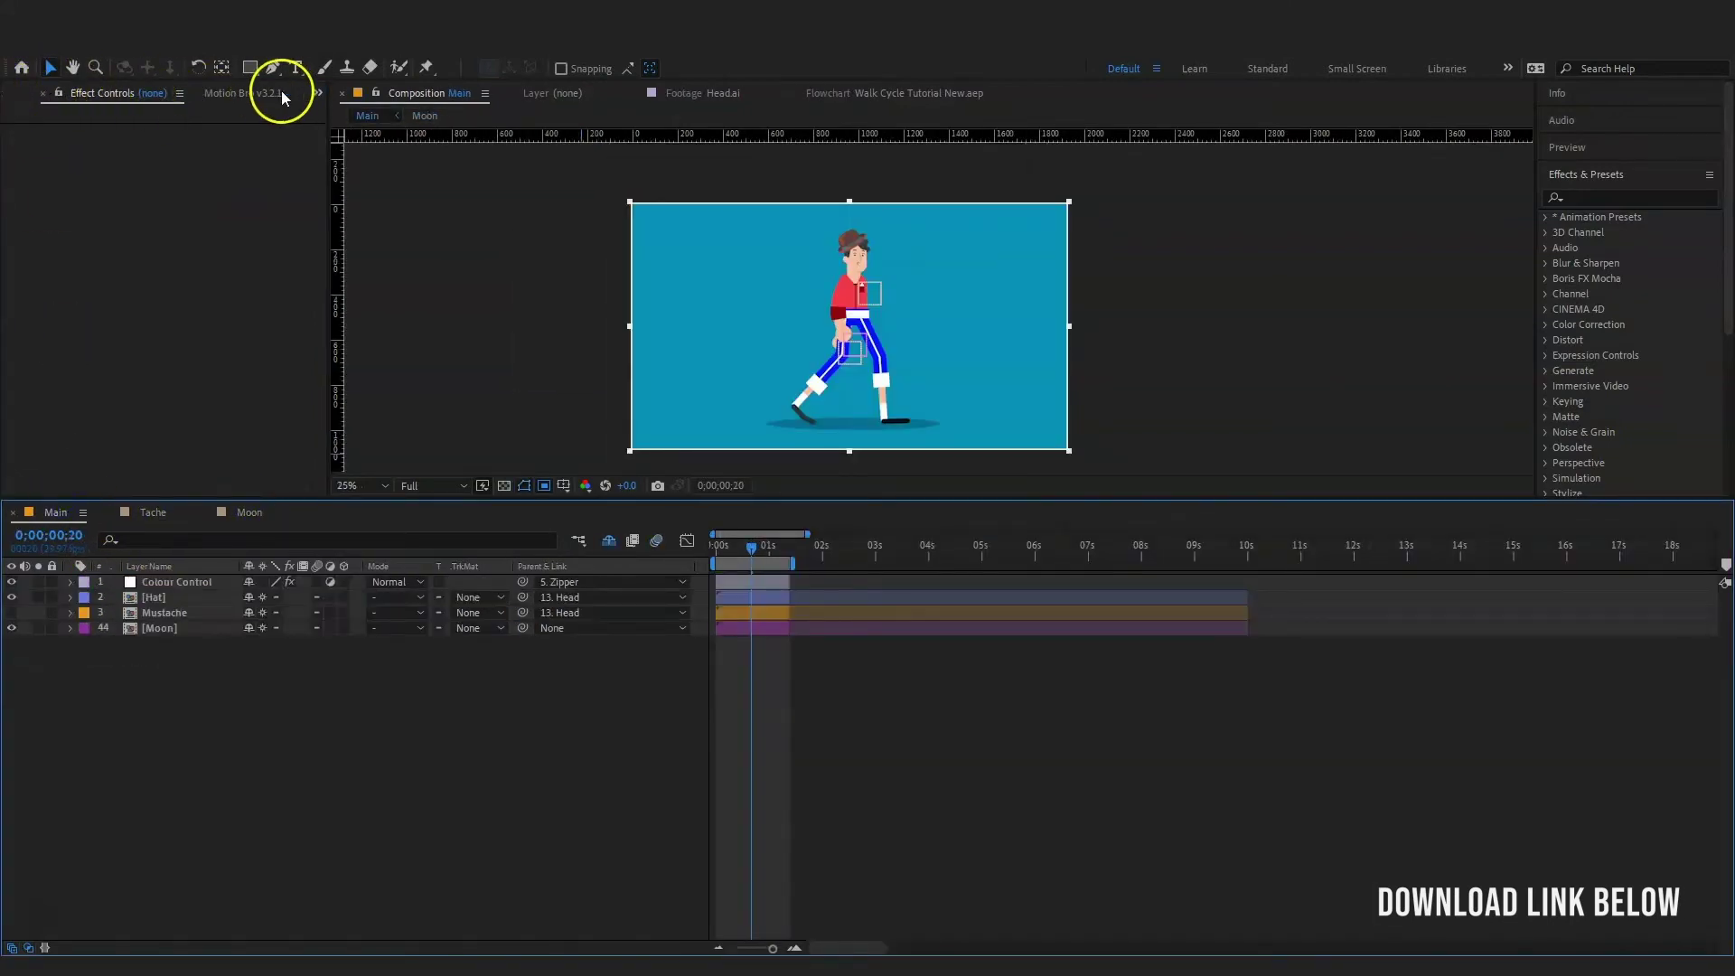
{"action": "left_click", "coordinate": [319, 95]}
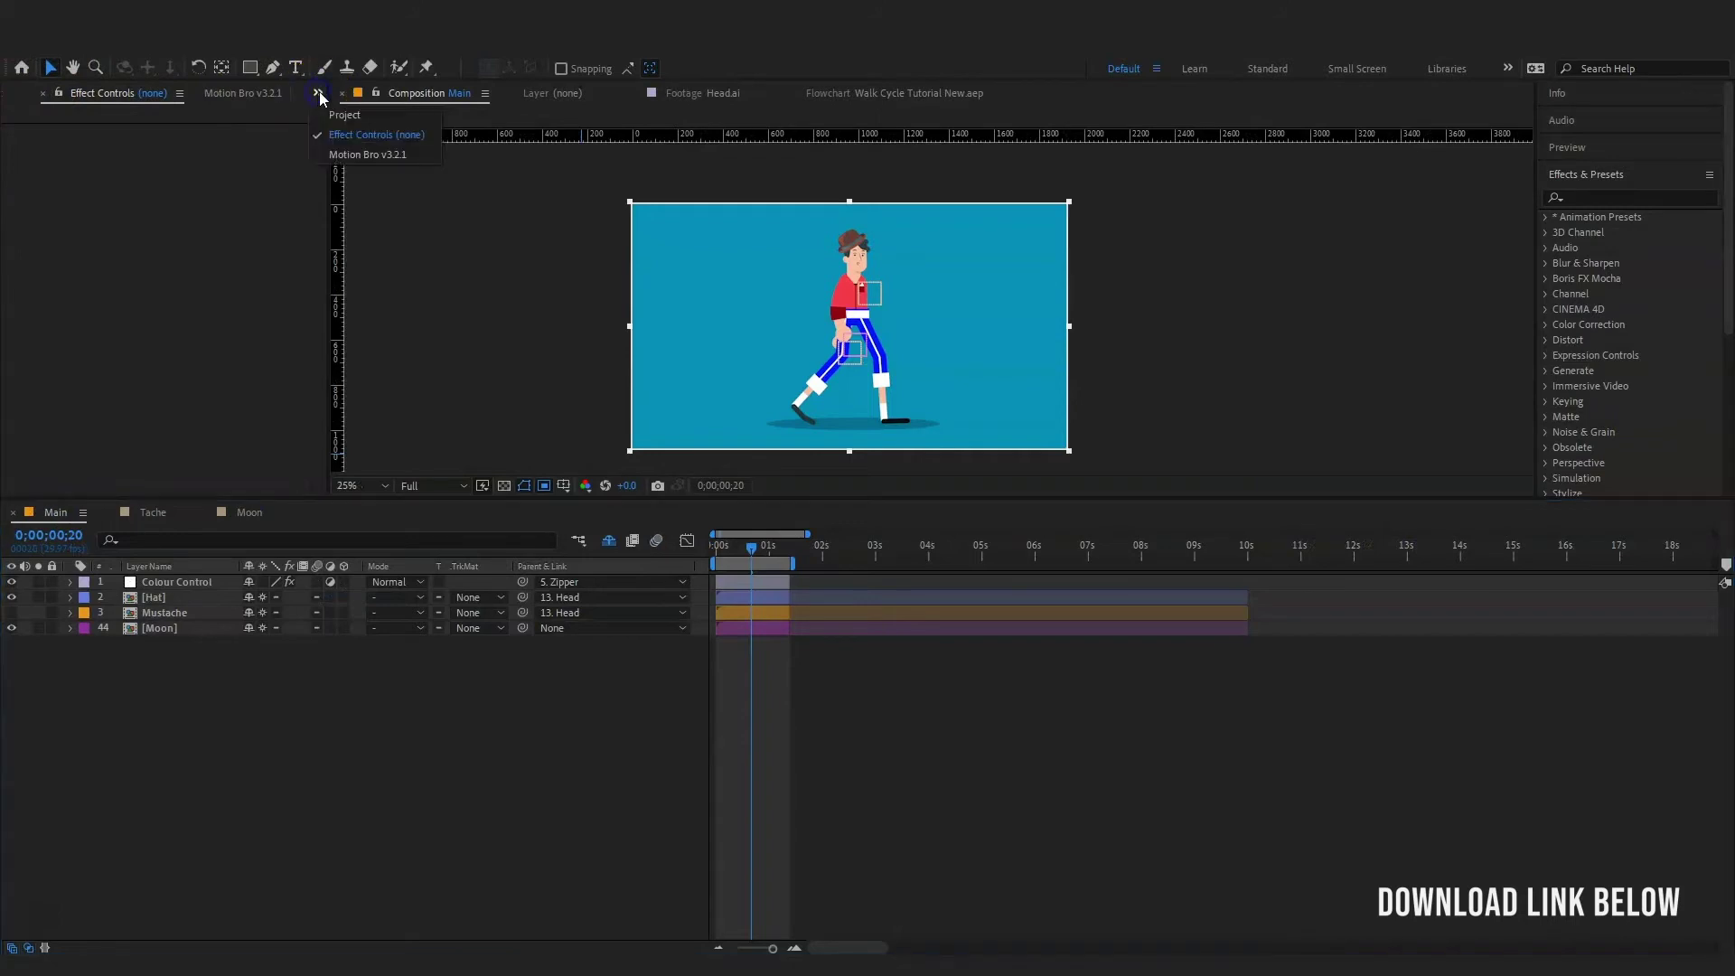
{"action": "left_click", "coordinate": [361, 116]}
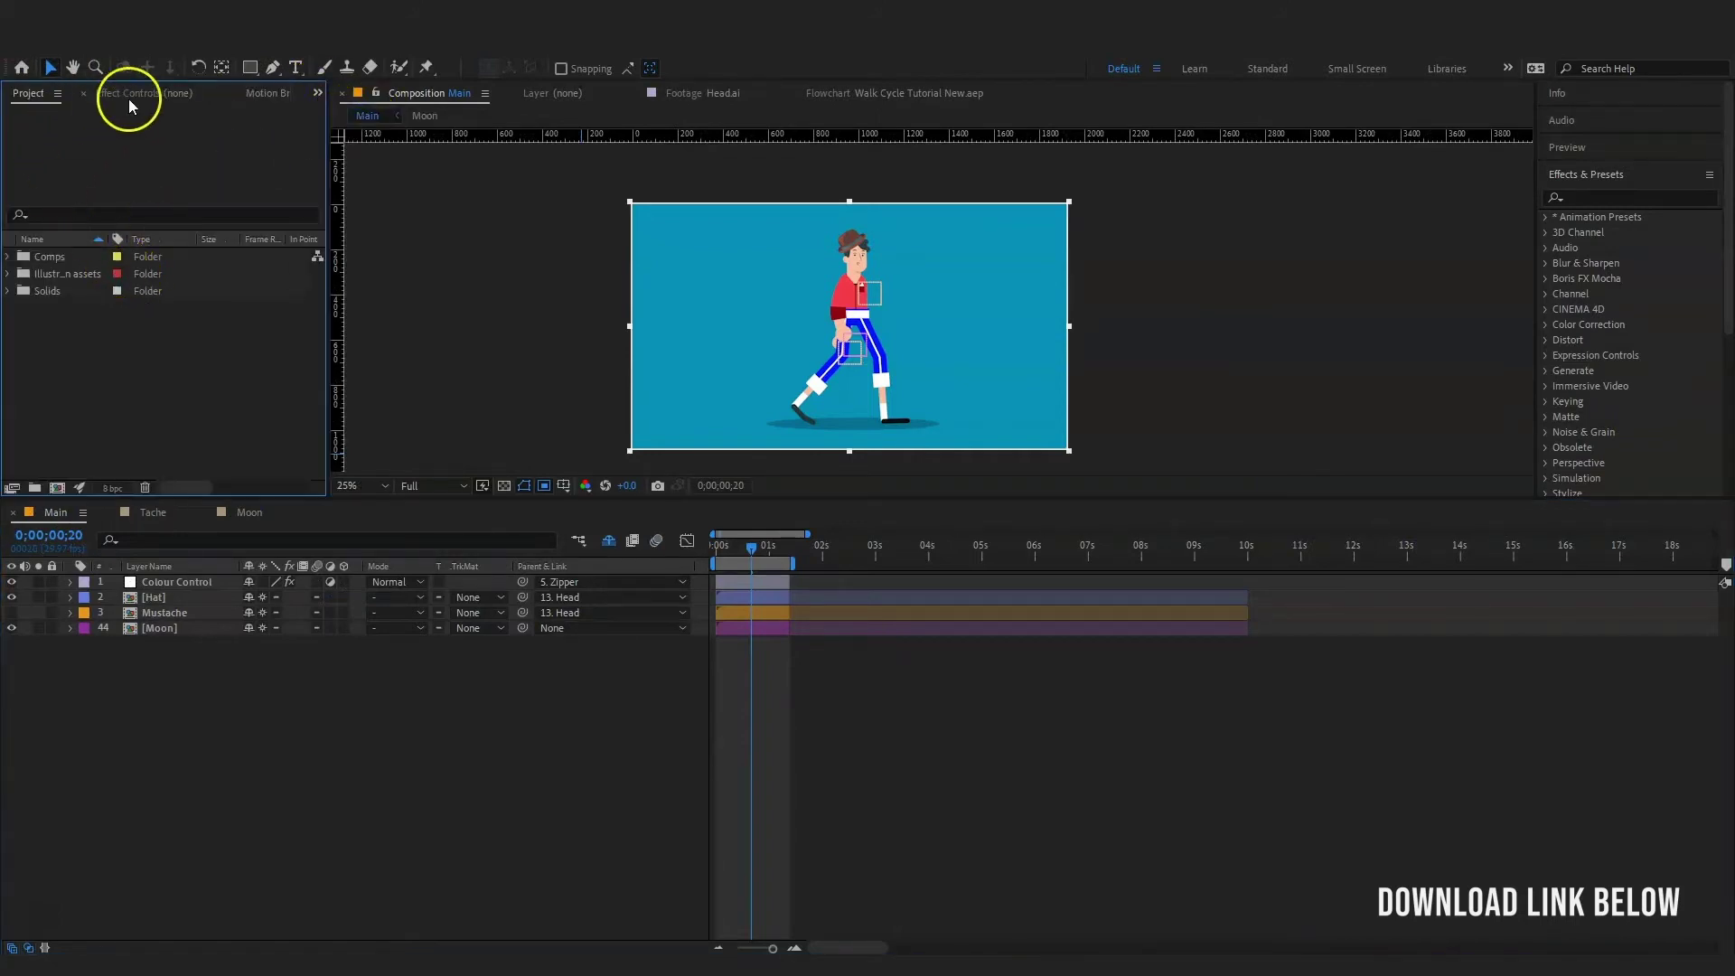